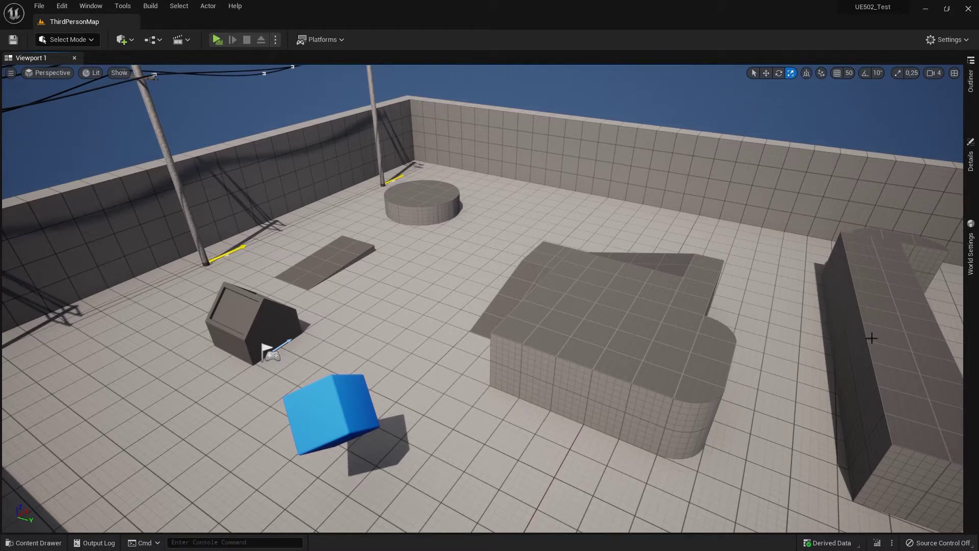
Step: Create an Actor Blueprint Class named BP_AudioZone in the Tutorial_Subtitles folder
mouse_move(571, 327)
right_mouse_down()
mouse_move(558, 295)
mouse_move(280, 398)
right_mouse_up()
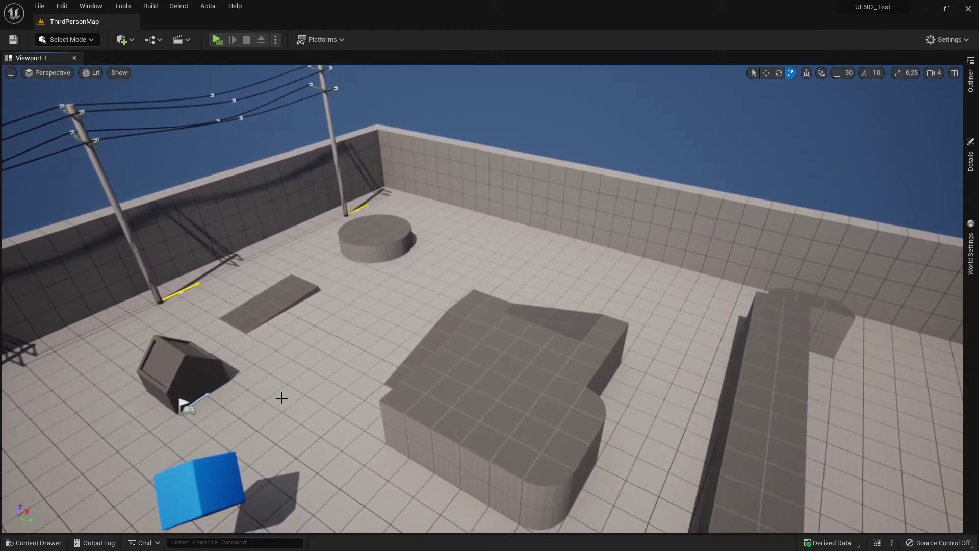
left_click(26, 542)
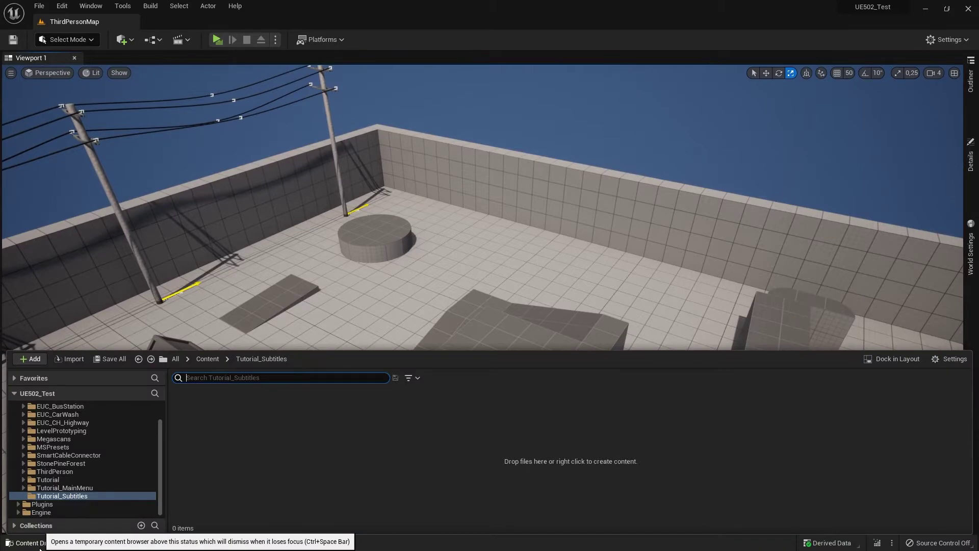
left_click(248, 425)
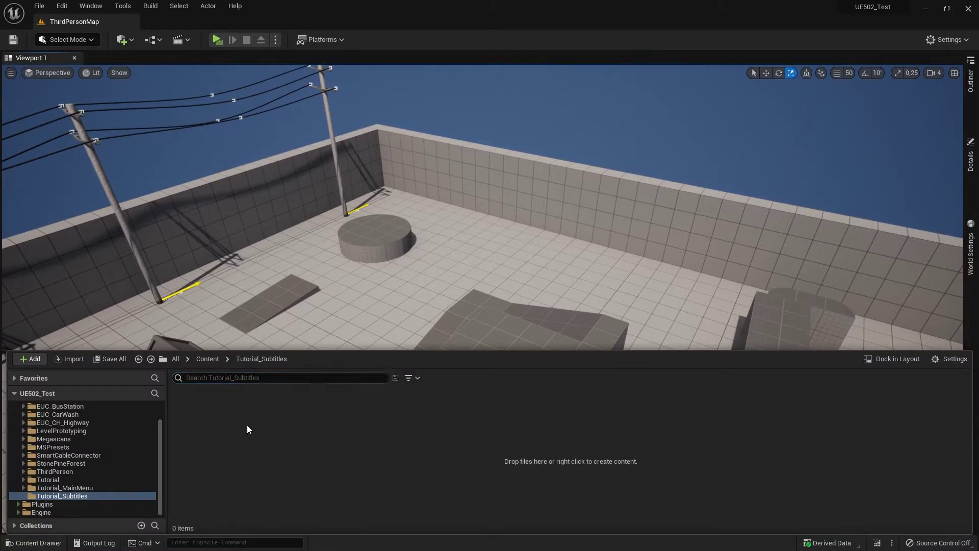
right_click(247, 427)
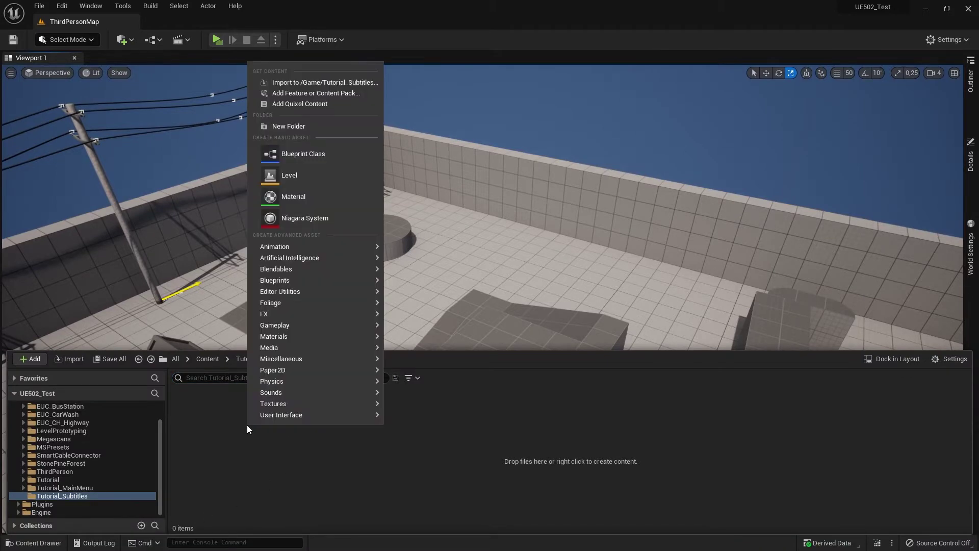
left_click(320, 155)
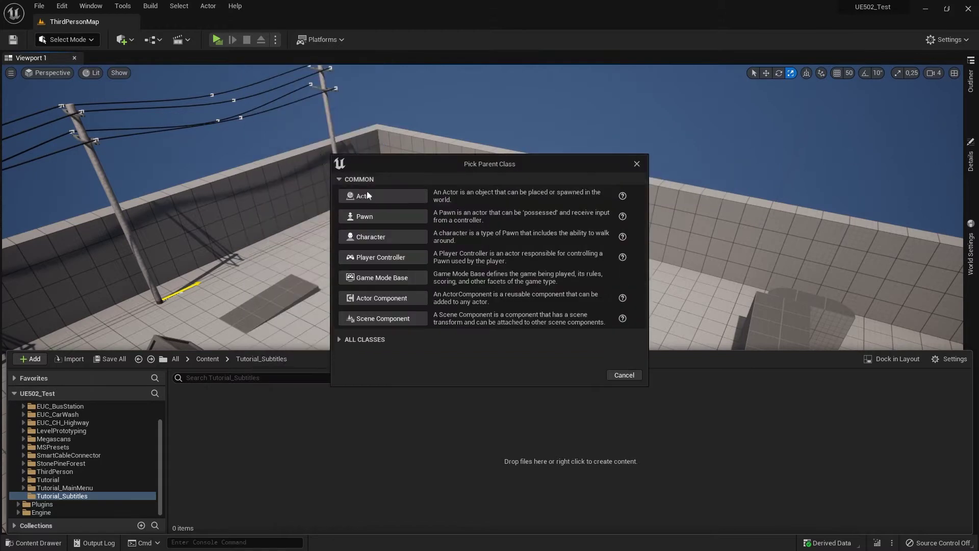
left_click(396, 198)
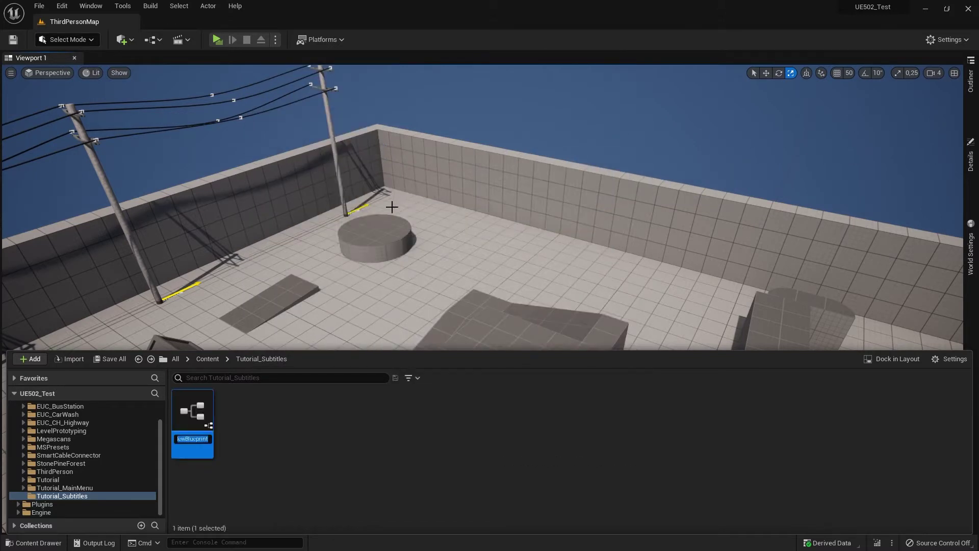
type("B")
key("Return")
key("Return")
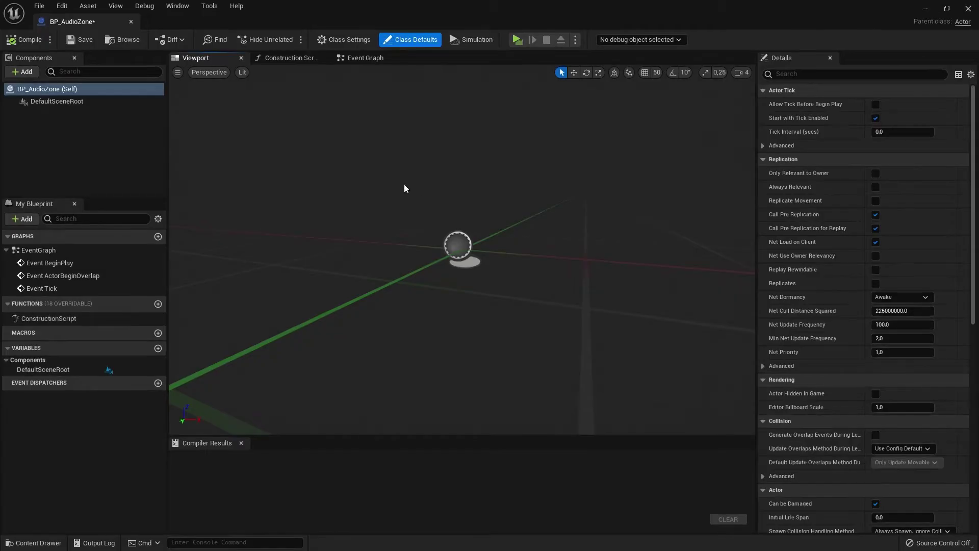
Step: Add a Box Collision component, named Box, to BP_AudioZone's component list
left_click(112, 133)
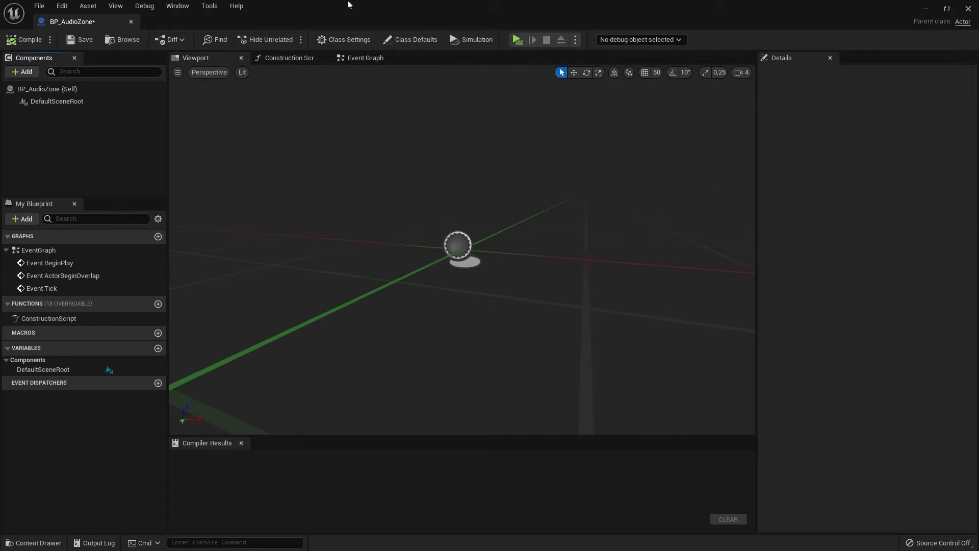
left_click(22, 71)
type("Box")
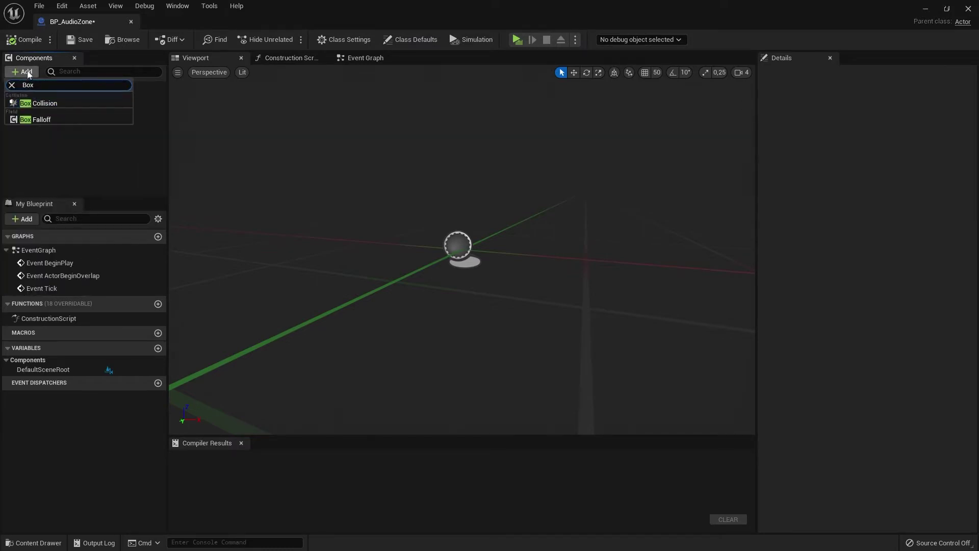
left_click(34, 104)
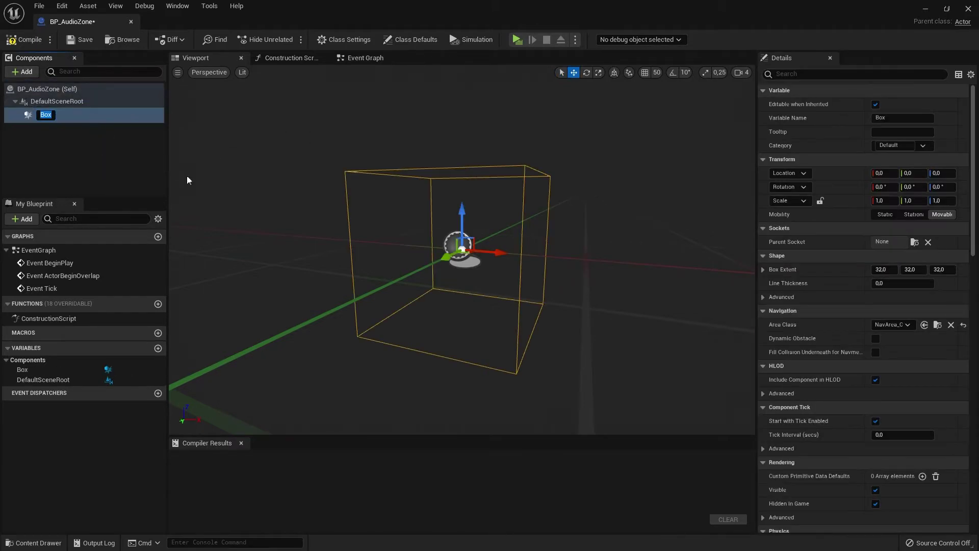
Step: Set Box Extent X, Y and Z to 200, frame the box, then compile and save
right_click_drag(524, 336, 541, 336)
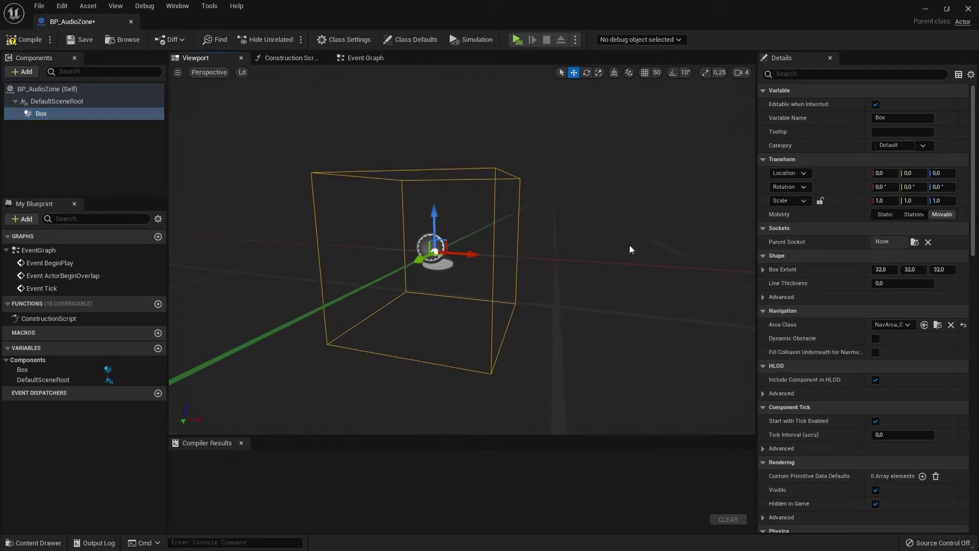
left_click(882, 269)
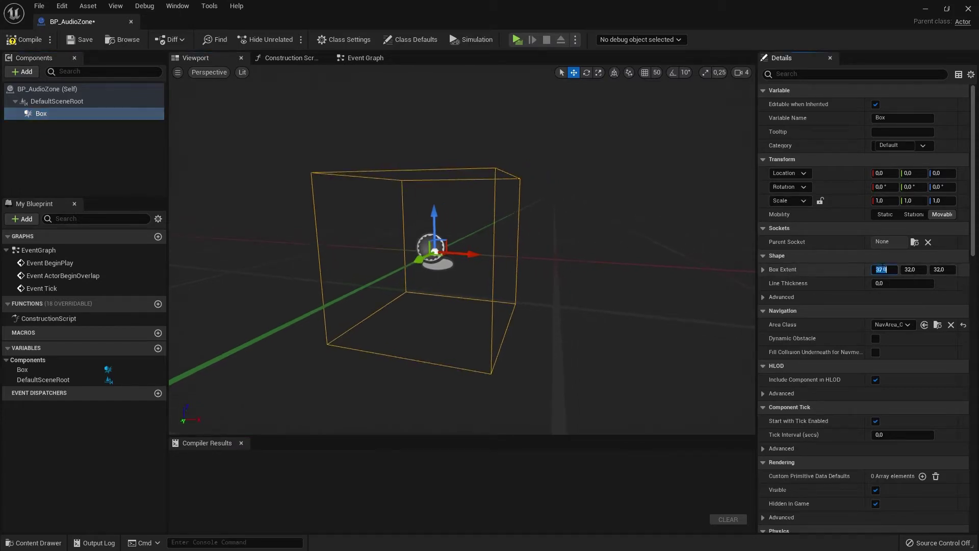
type("20")
type("0")
key("Tab")
type("200")
key("Tab")
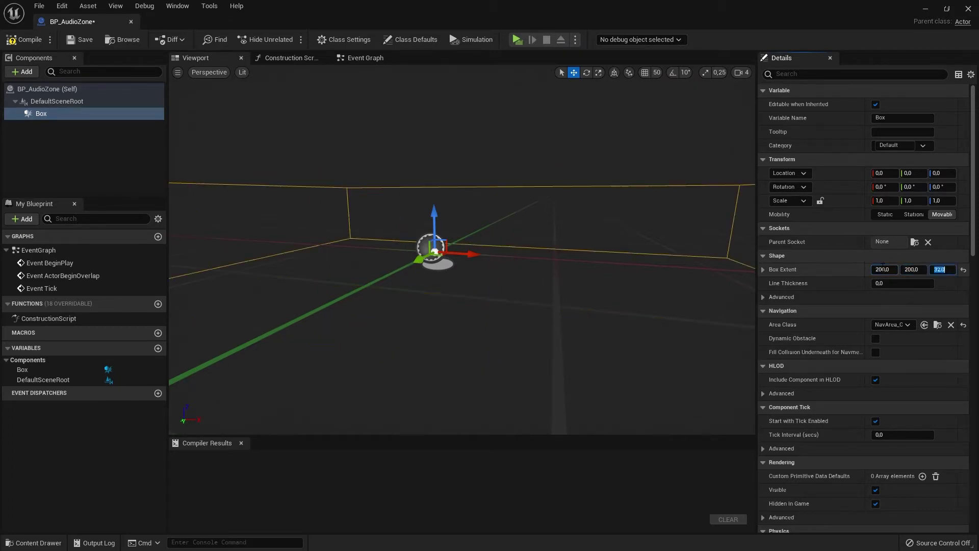
type("200")
key("Return")
key("f")
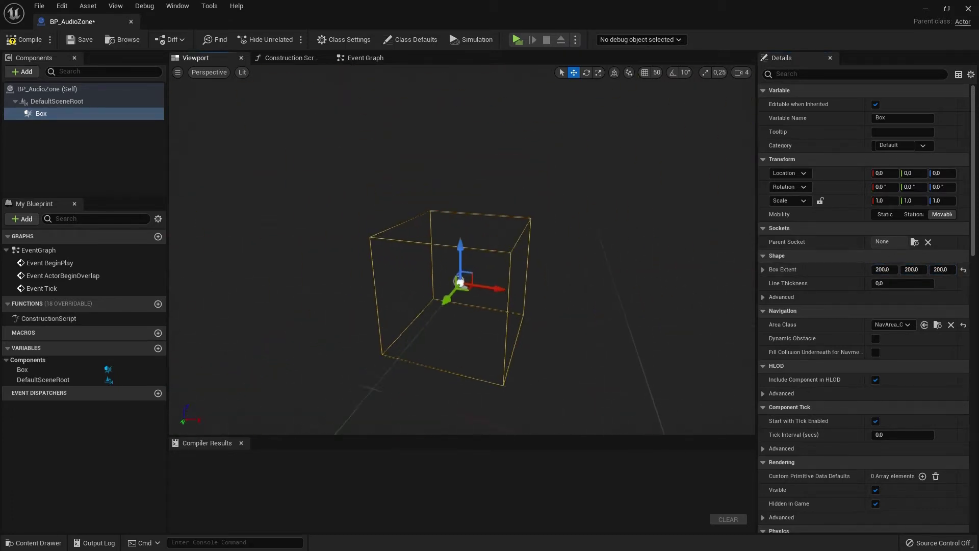
left_click(26, 39)
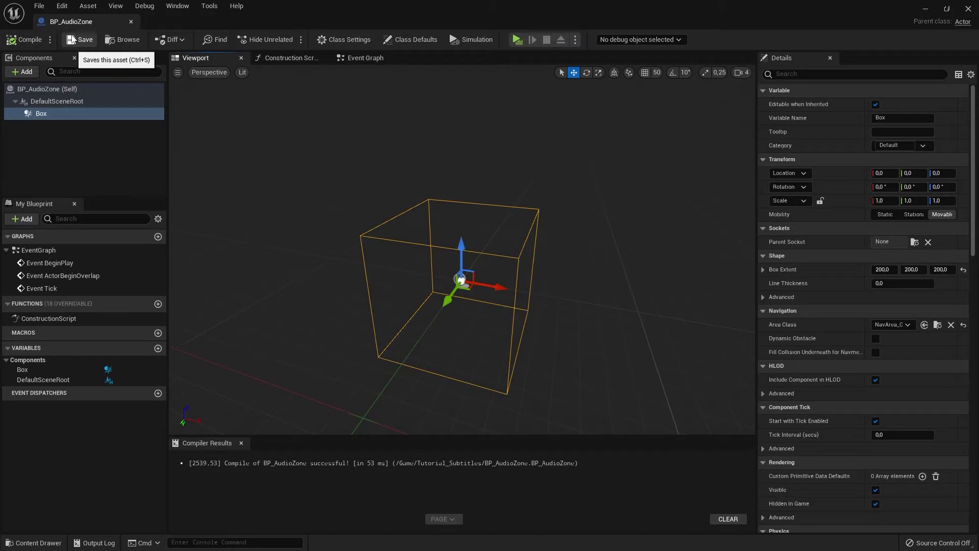
left_click(72, 39)
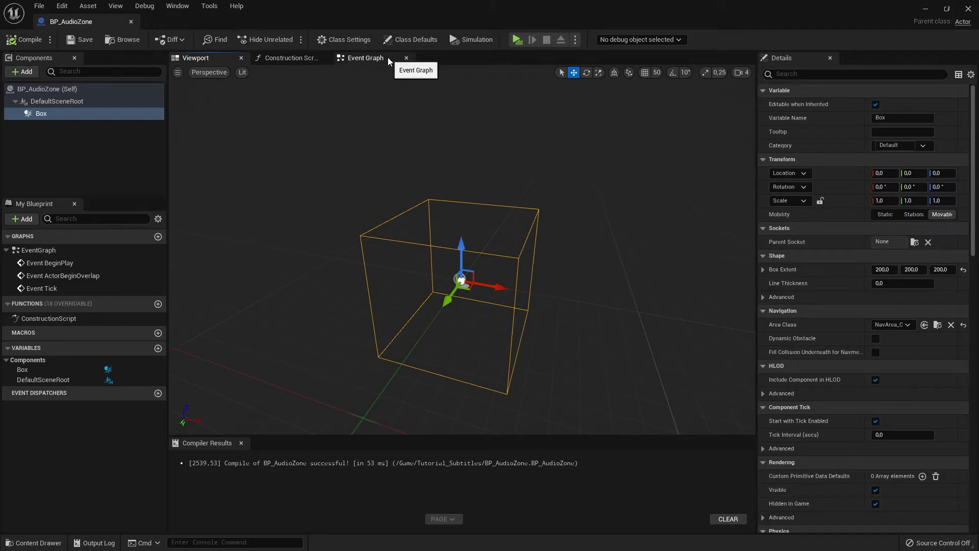
Step: In the Event Graph, delete the three unused default event nodes
double_click(37, 251)
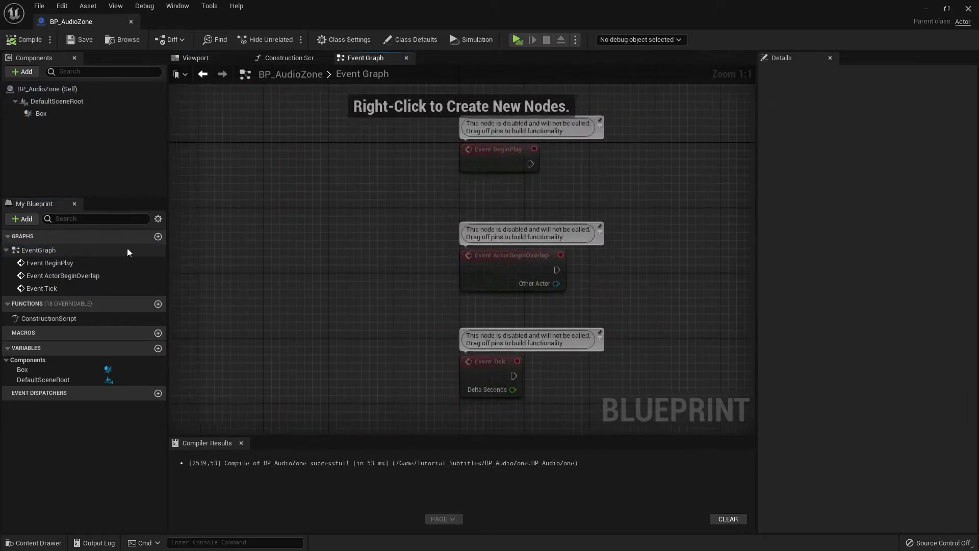
right_click_drag(580, 160, 396, 150)
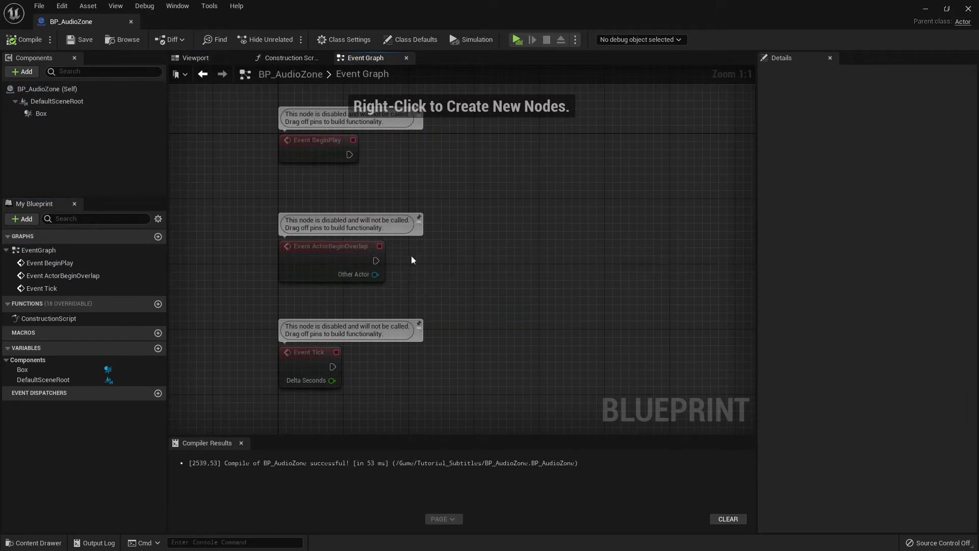
mouse_move(516, 392)
left_mouse_down()
mouse_move(334, 226)
mouse_move(267, 115)
left_mouse_up()
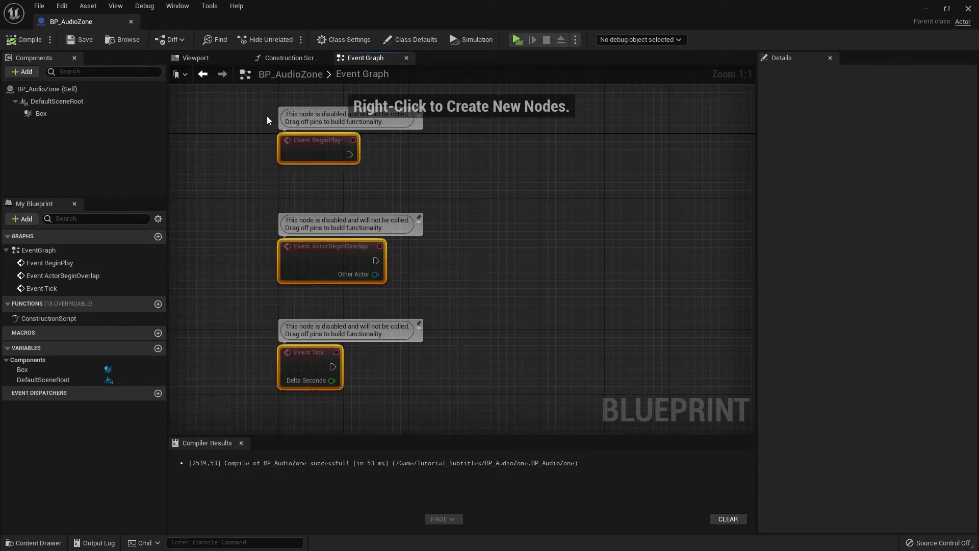
key("Delete")
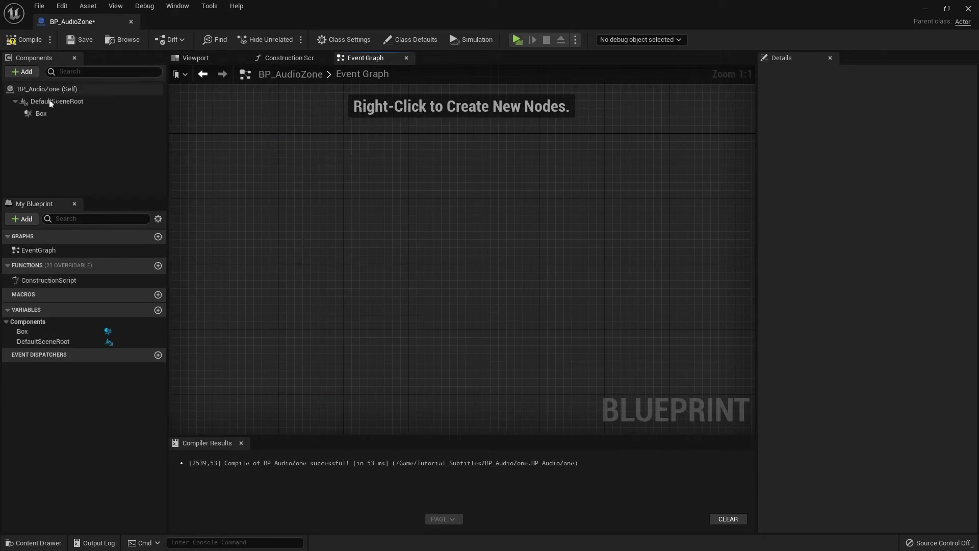
Step: Add an On Component Begin Overlap event for the Box component
left_click(42, 114)
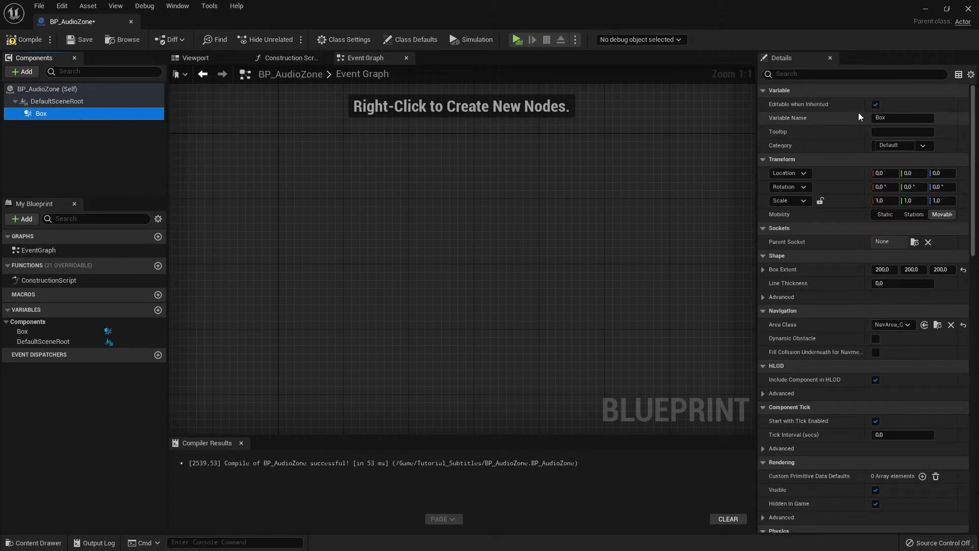
scroll(844, 193, "down", 3)
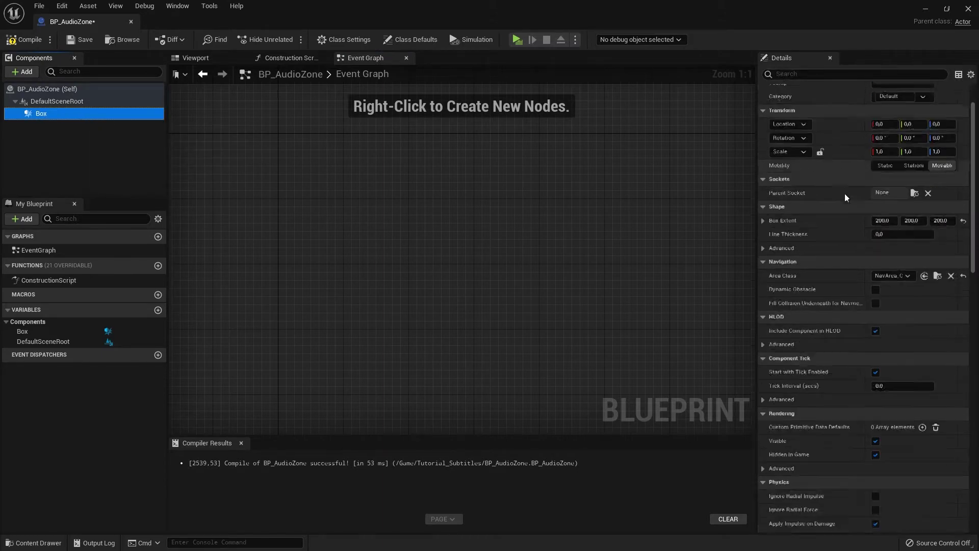
scroll(853, 253, "down", 3)
scroll(859, 298, "down", 3)
scroll(860, 308, "down", 1)
scroll(860, 307, "down", 5)
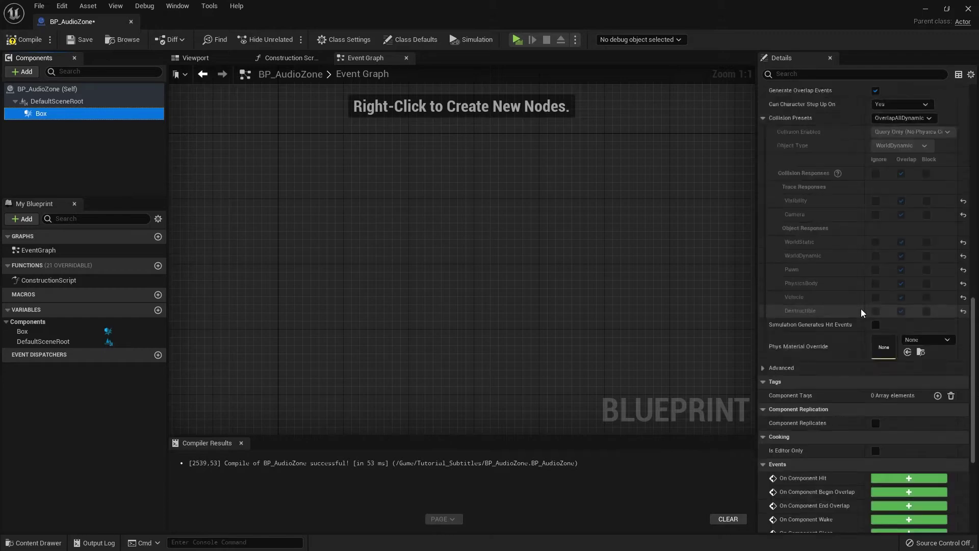
scroll(861, 308, "down", 4)
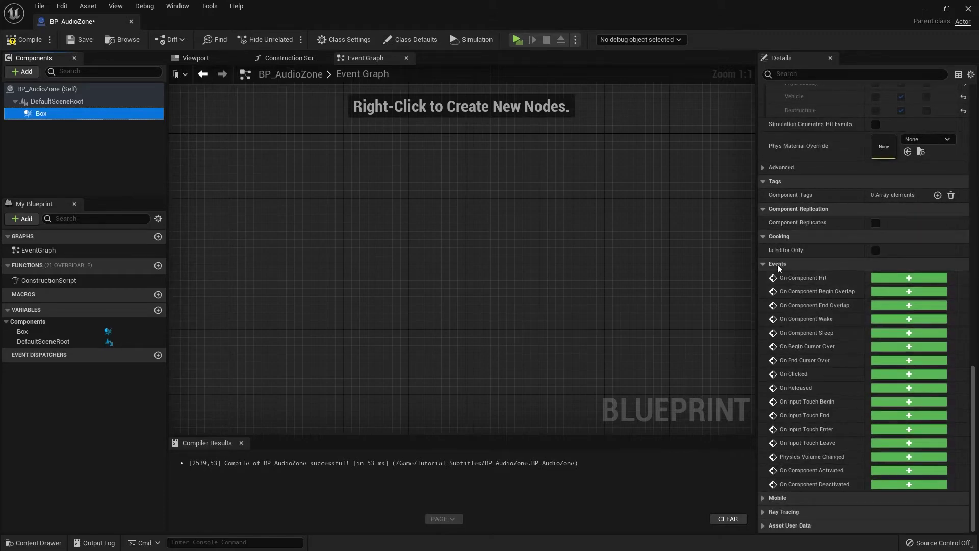
mouse_move(850, 295)
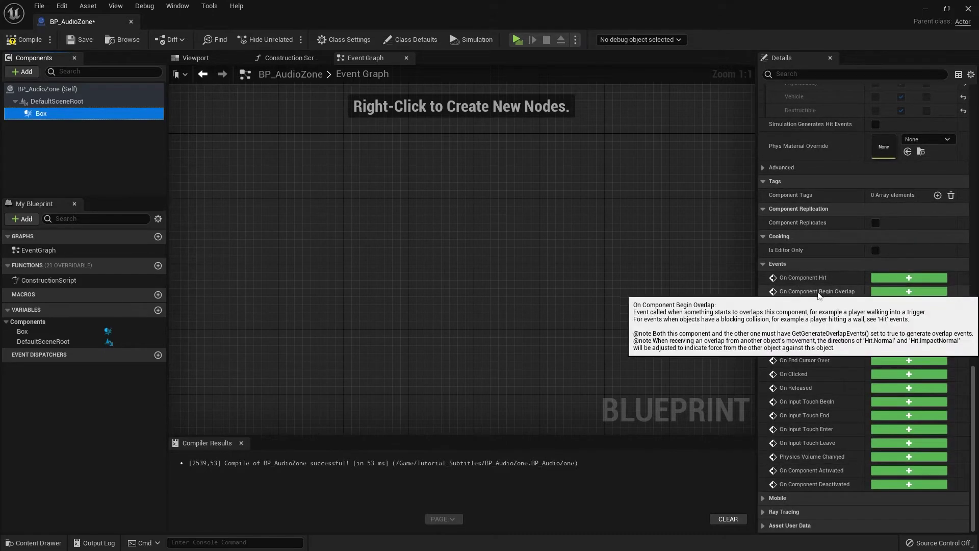
left_click(909, 292)
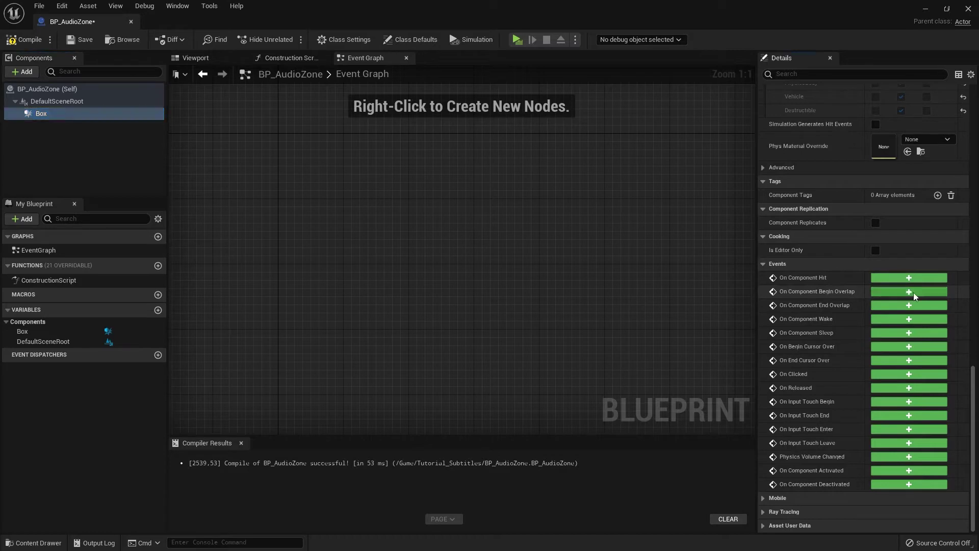
Step: Pan the graph to position the new overlap event node and clear the selection
left_click_drag(624, 136, 308, 338)
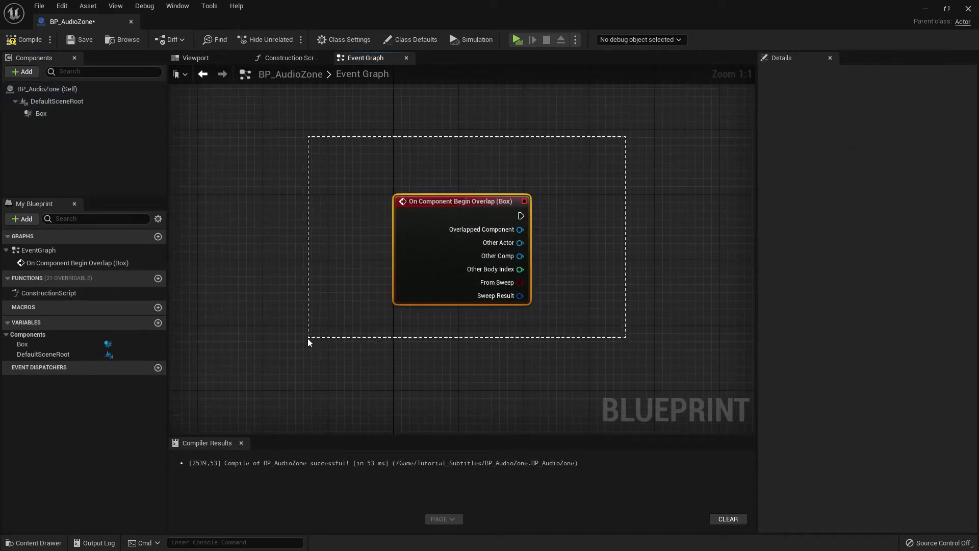
right_click_drag(593, 249, 446, 237)
mouse_move(276, 191)
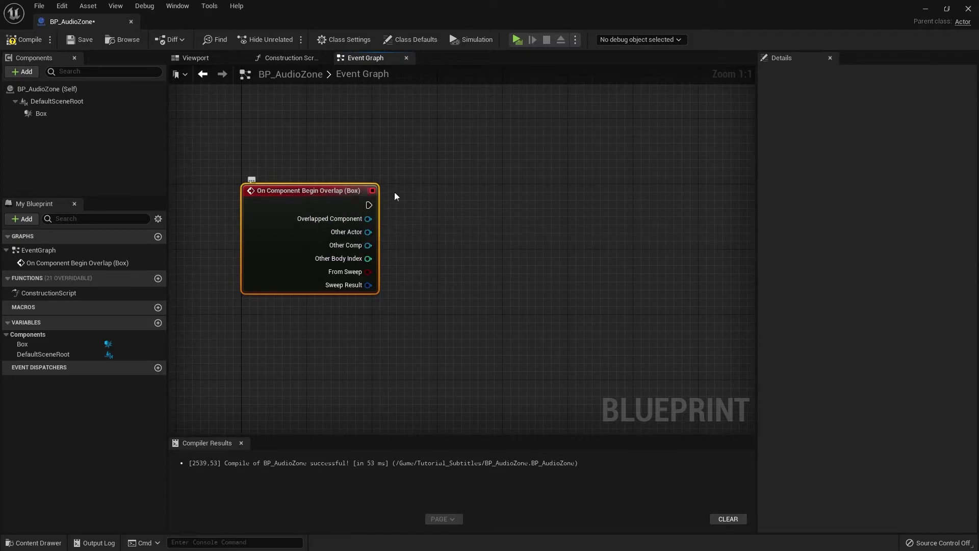
left_click(419, 198)
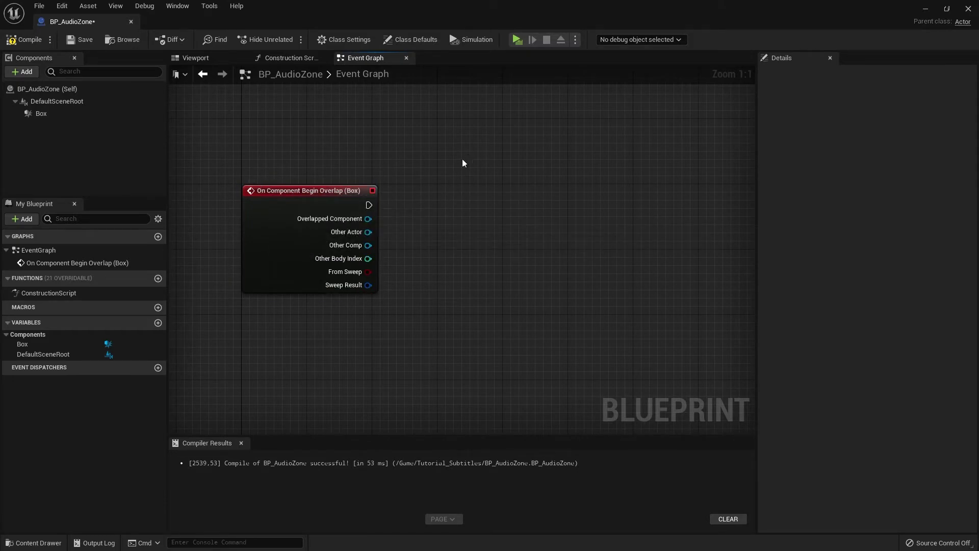
left_click_drag(462, 160, 210, 339)
left_click(470, 178)
Step: Compile and save BP_AudioZone, then restore its editor to a floating window over the level
mouse_move(355, 193)
left_click_drag(369, 205, 549, 200)
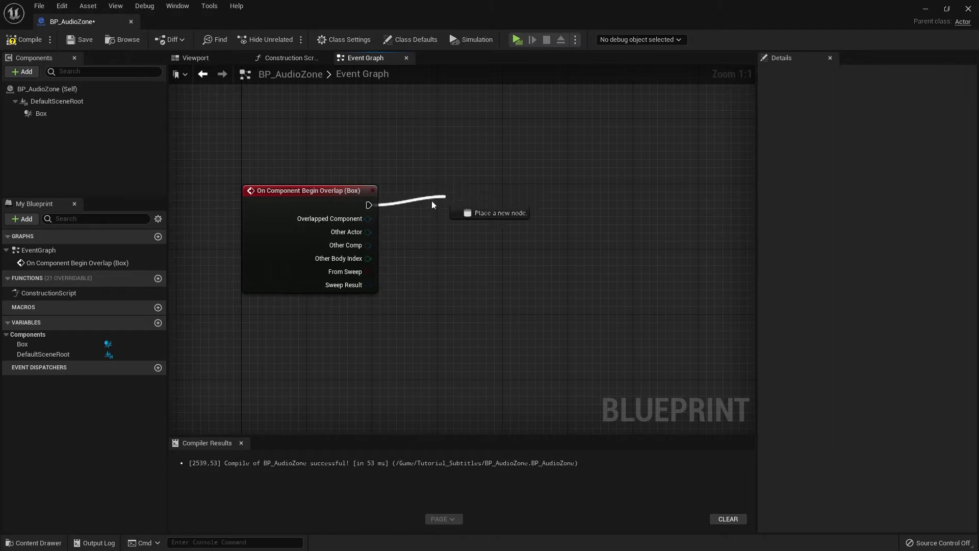
right_click_drag(485, 178, 451, 170)
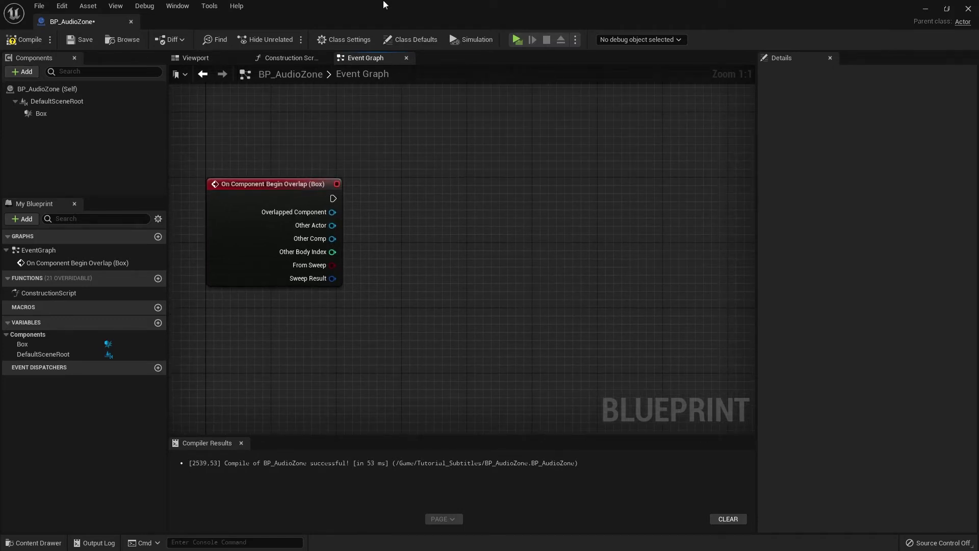
left_click(24, 40)
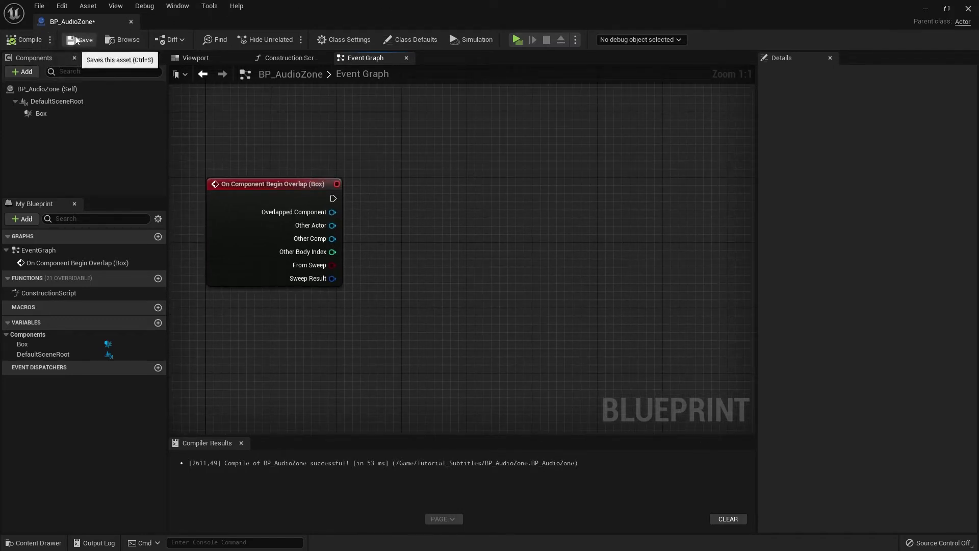
left_click(80, 39)
left_click_drag(378, 5, 369, 94)
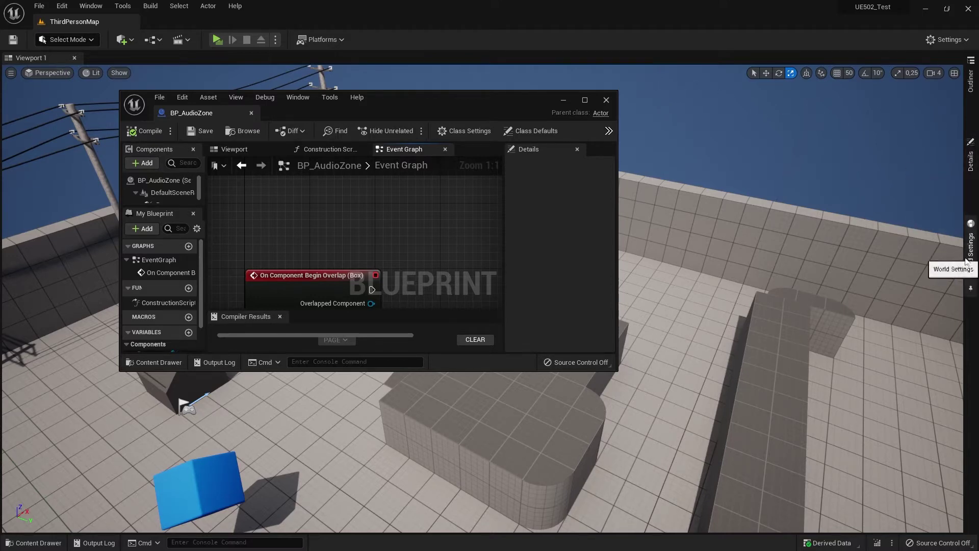
Step: Open World Settings and inspect the Selected GameMode classes
left_click(969, 237)
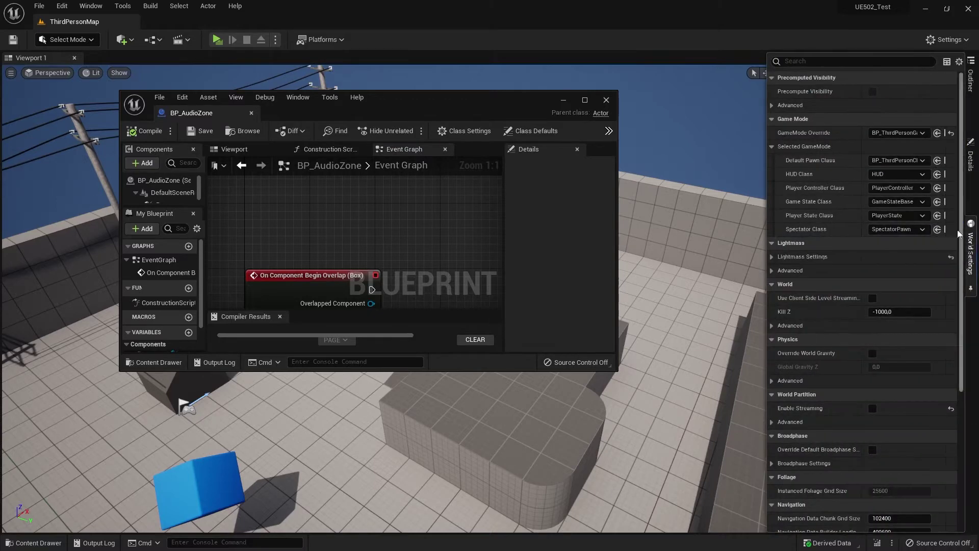
left_click(776, 147)
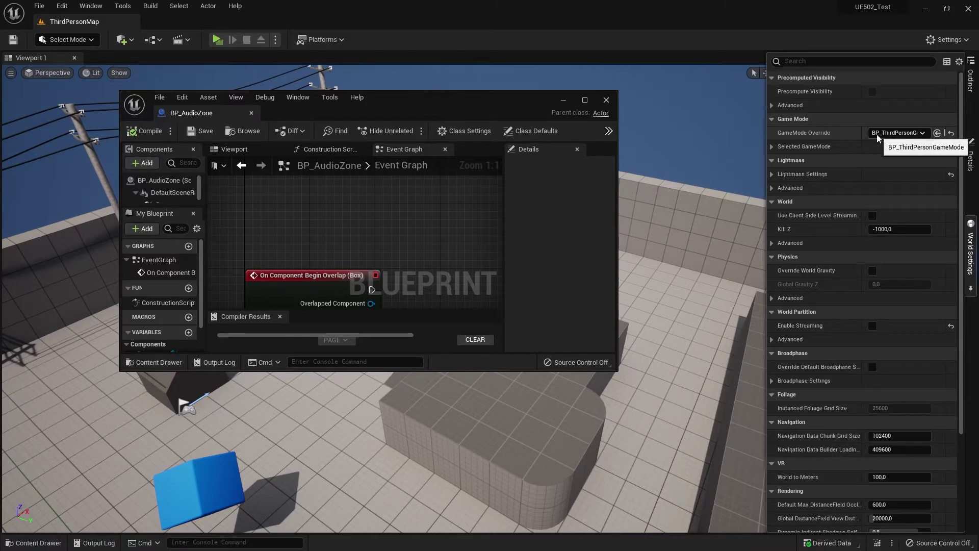
left_click(771, 147)
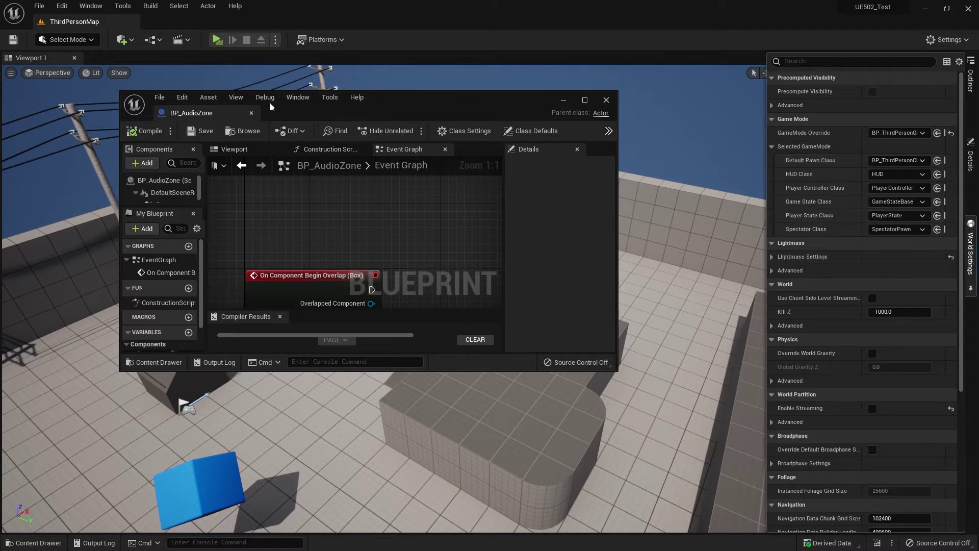
Step: Maximize the BP_AudioZone editor and drag a wire from the overlap event's exec output
left_click(102, 7)
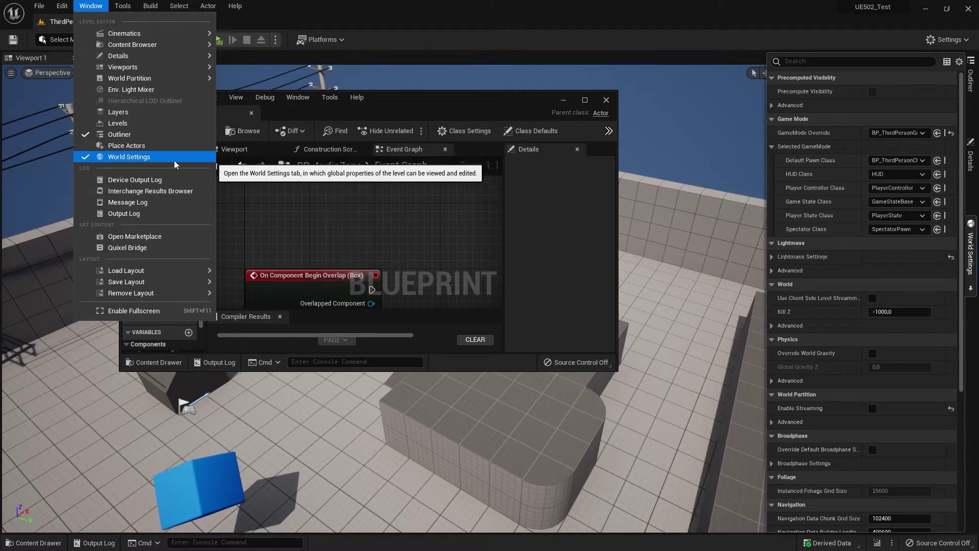
left_click(420, 100)
double_click(407, 100)
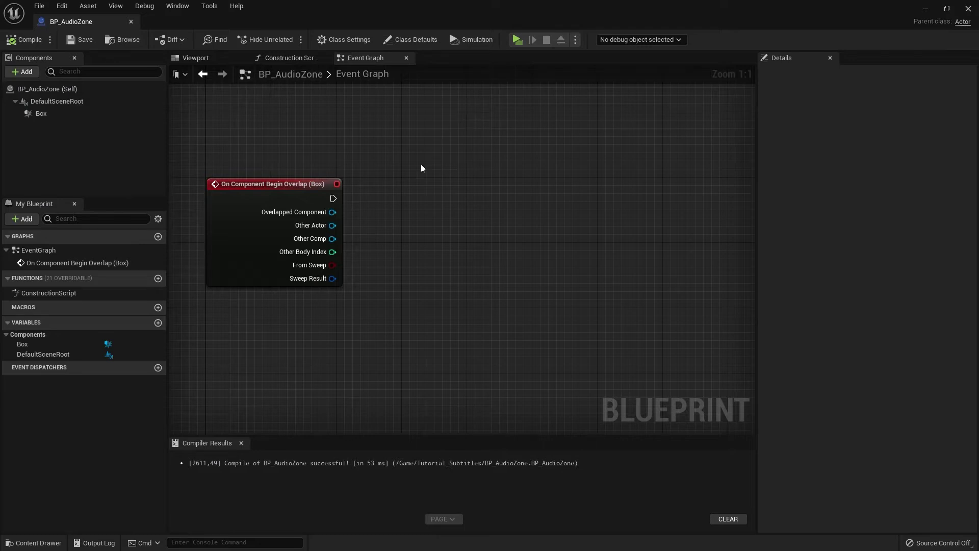
right_click_drag(421, 164, 401, 173)
mouse_move(313, 198)
left_mouse_down()
mouse_move(333, 173)
mouse_move(505, 198)
left_mouse_up()
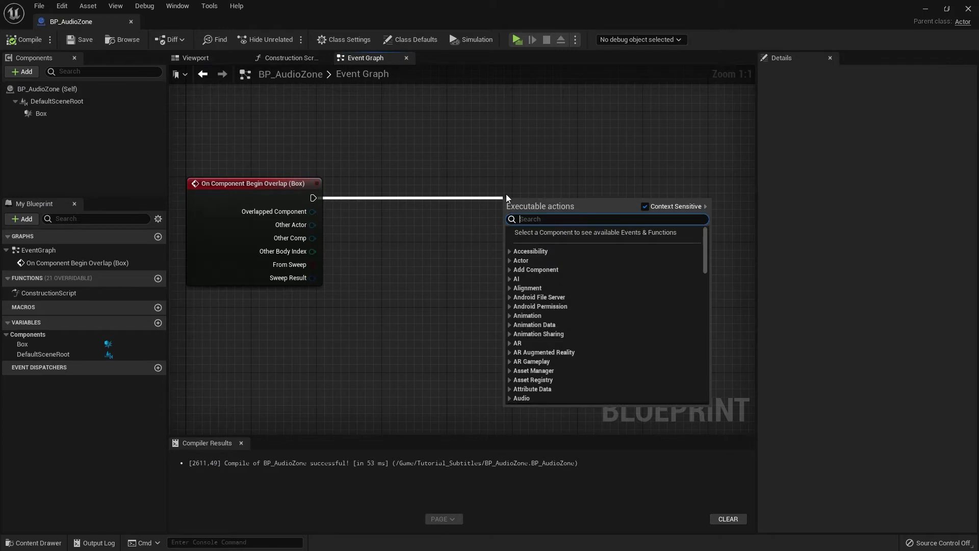
Step: Add a Branch node after the overlap event and move it up and right
type("branch")
key("Return")
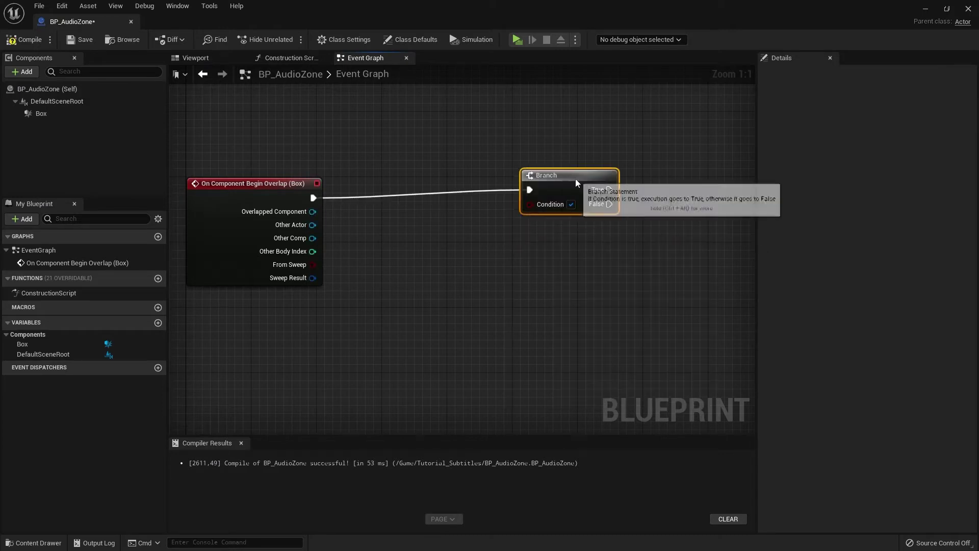
left_click_drag(558, 208, 607, 188)
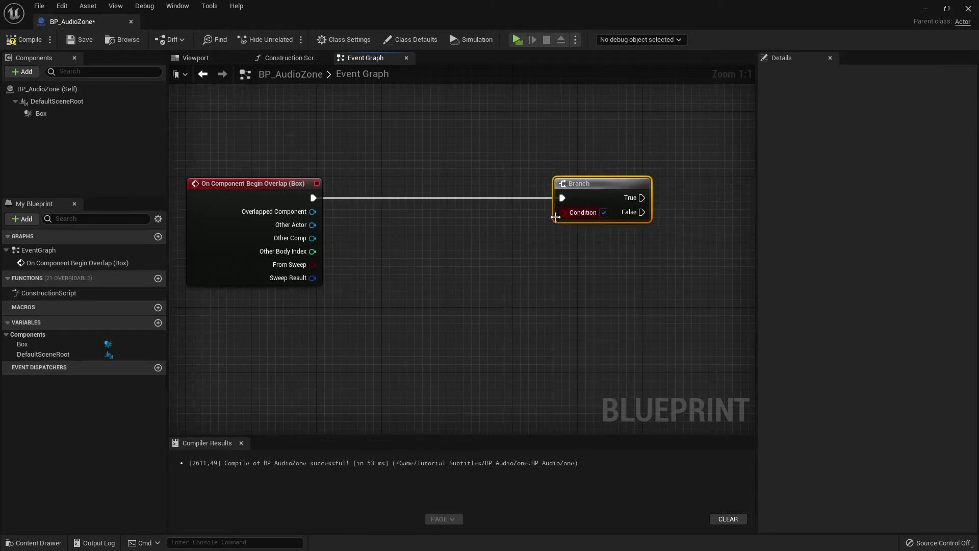
Step: Test-drag wires from the Branch's Condition, True and False pins without adding nodes
left_click_drag(555, 214, 500, 261)
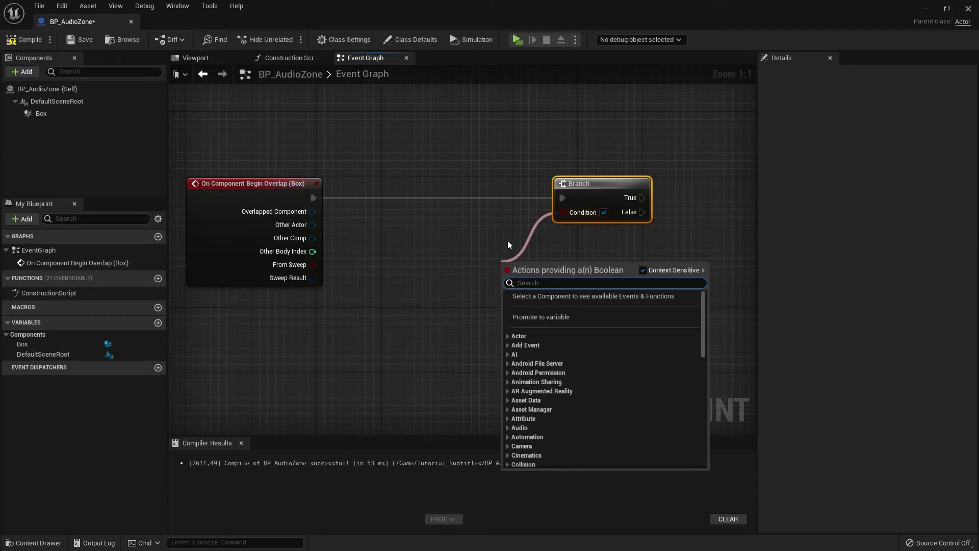
left_click_drag(641, 197, 692, 137)
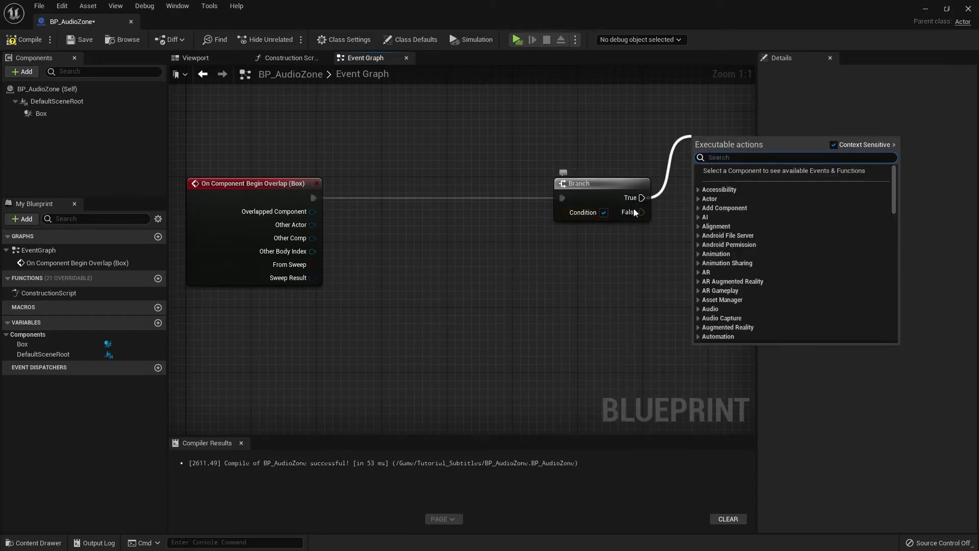
left_click_drag(642, 212, 681, 281)
left_click(587, 308)
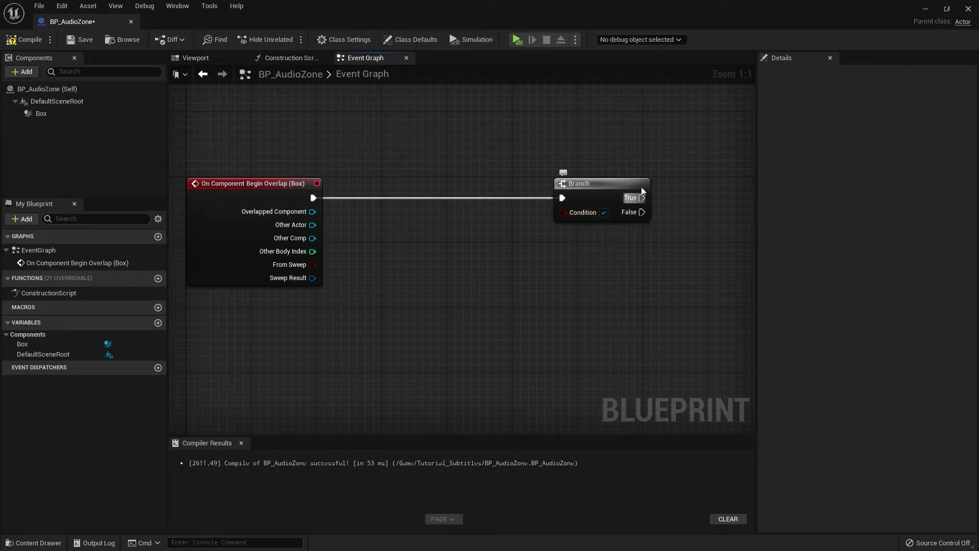
left_click_drag(642, 198, 669, 155)
left_click_drag(641, 212, 677, 260)
left_click(641, 298)
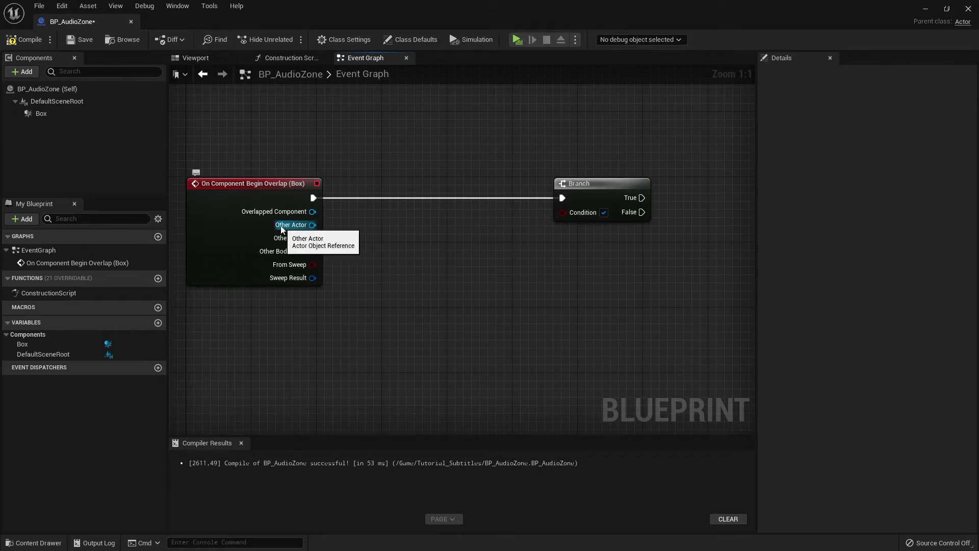
Step: Cancel a trial Other Actor wire and pull a new wire from the overlap event's exec output
left_click_drag(302, 230, 388, 219)
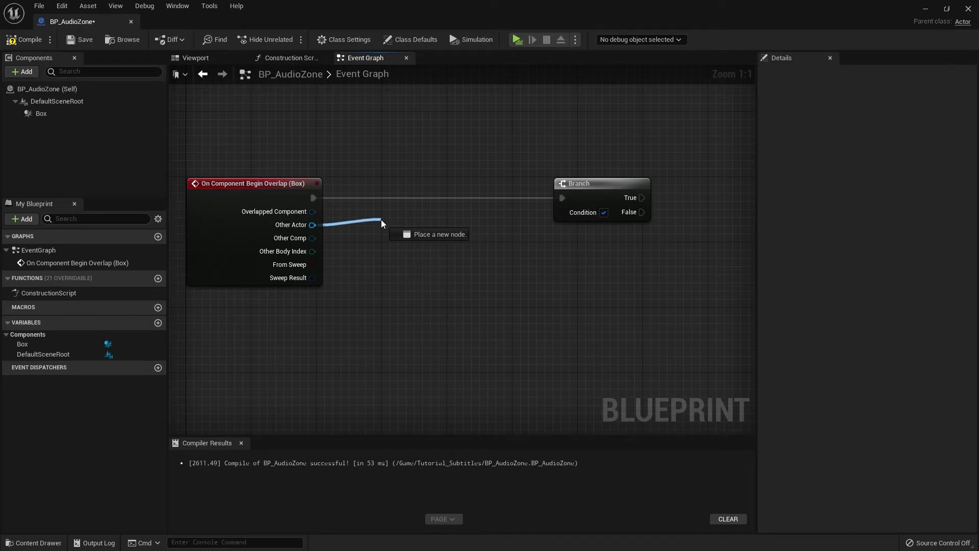
left_click_drag(388, 218, 361, 181)
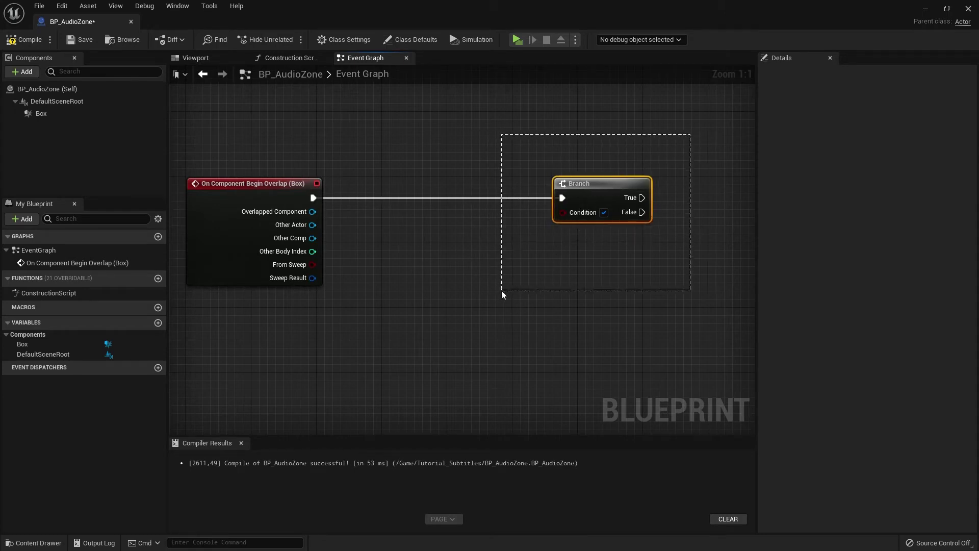
left_click_drag(662, 160, 406, 241)
left_click(406, 240)
mouse_move(314, 197)
left_mouse_down()
mouse_move(305, 136)
mouse_move(393, 191)
left_mouse_up()
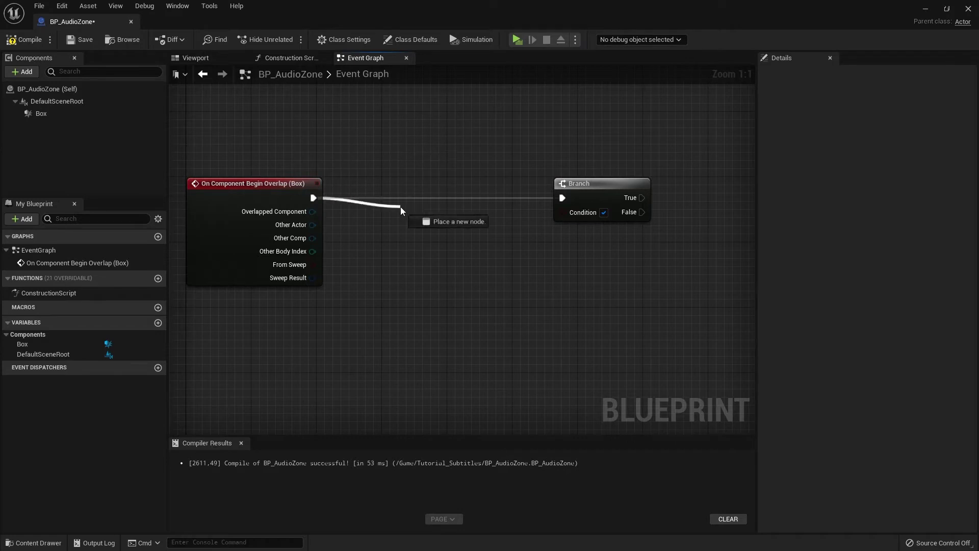
Step: Add a Print String node and position it between the overlap event and Branch
type("print strn")
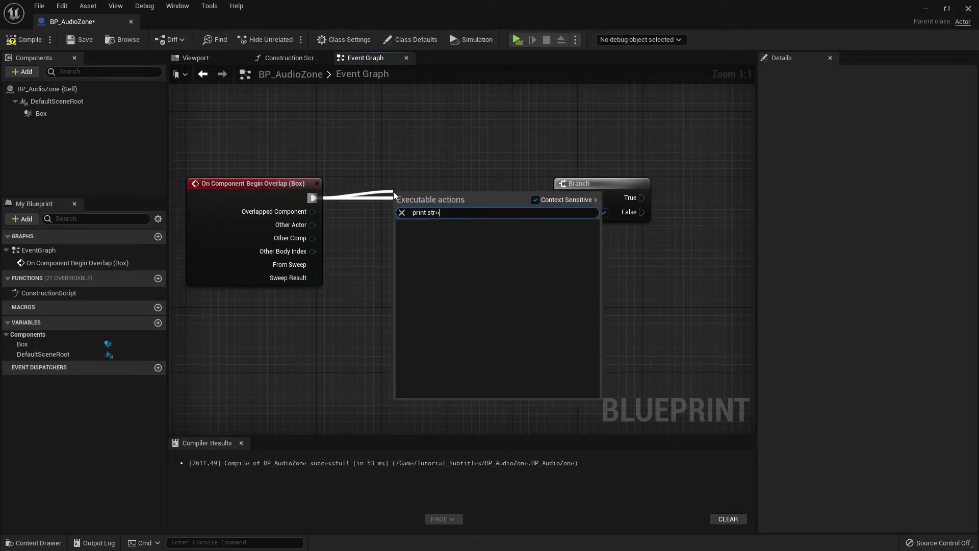
key("Return")
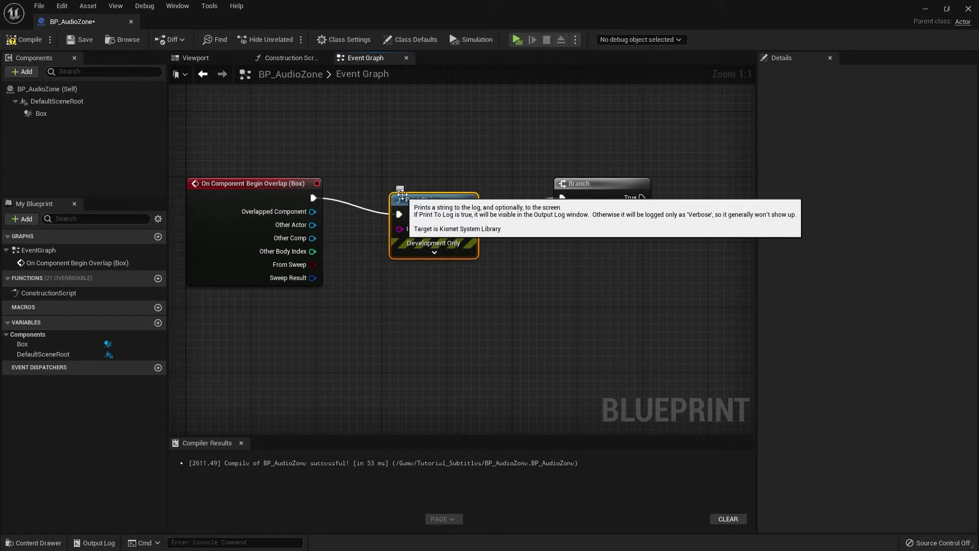
left_click_drag(462, 144, 410, 244)
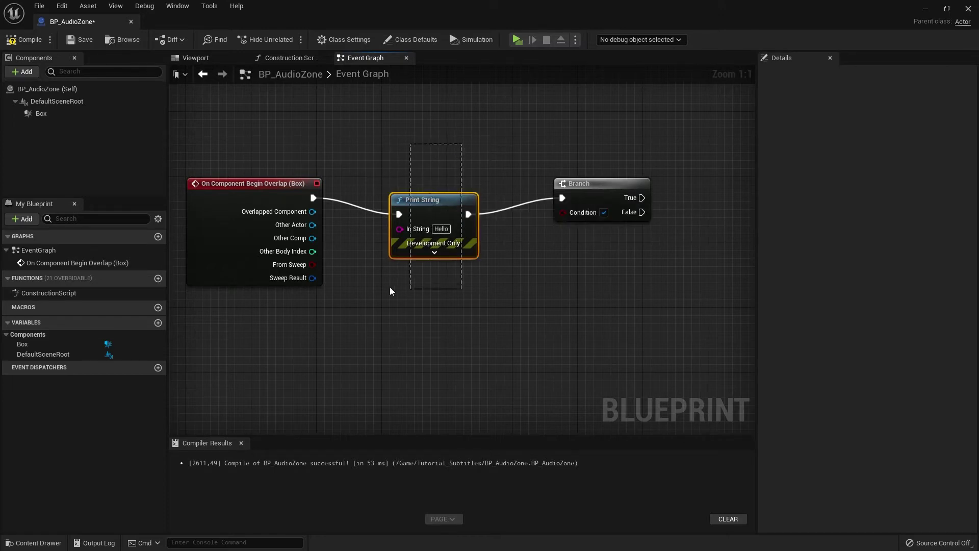
left_click_drag(446, 215, 478, 198)
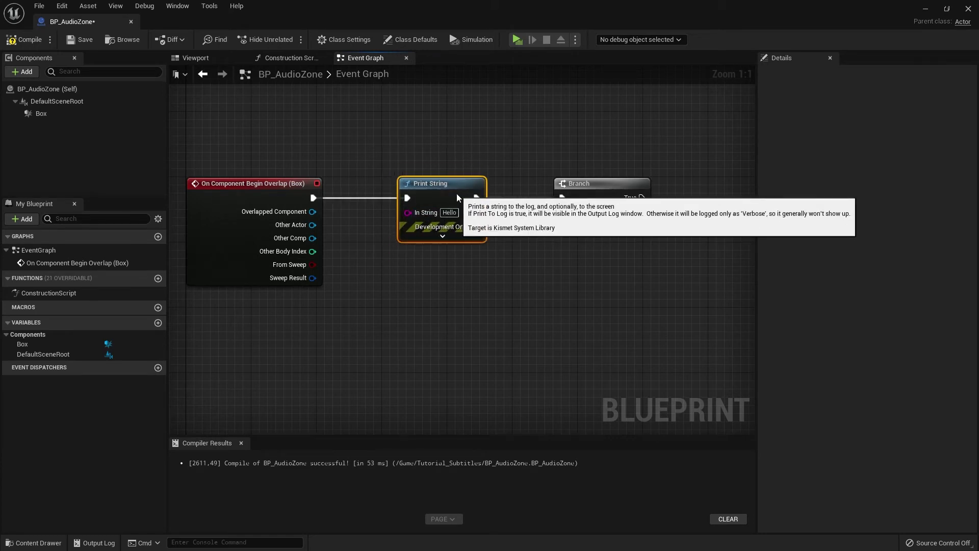
Step: Feed Other Actor through Get Display Name into Print String's In String
left_click_drag(312, 225, 433, 212)
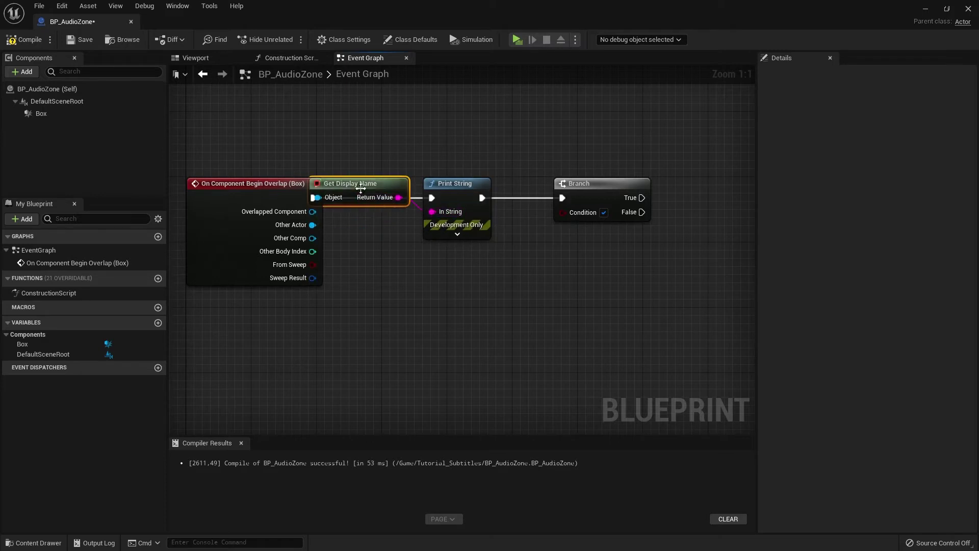
mouse_move(363, 194)
left_mouse_down()
mouse_move(389, 260)
mouse_move(413, 269)
left_mouse_up()
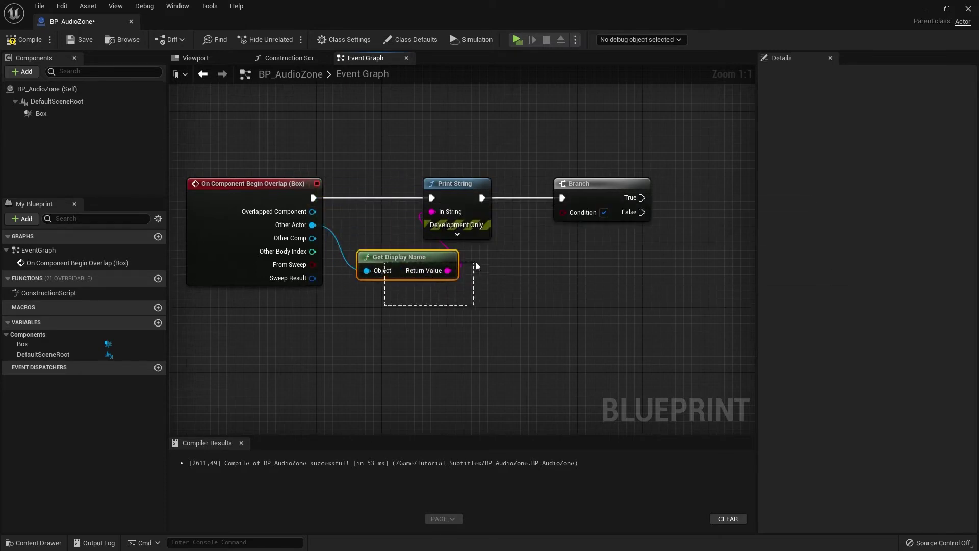
left_click(485, 275)
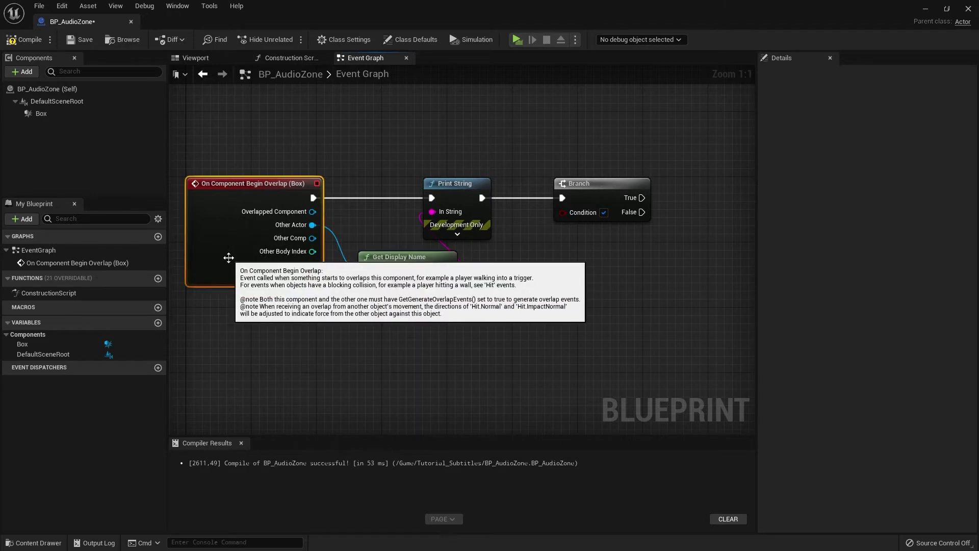
left_click_drag(365, 233, 414, 306)
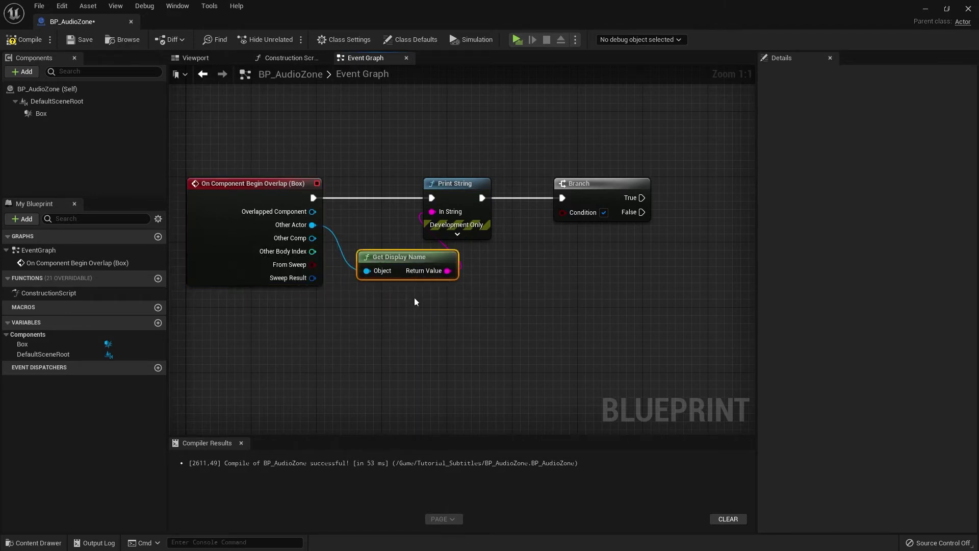
left_click_drag(417, 174, 459, 149)
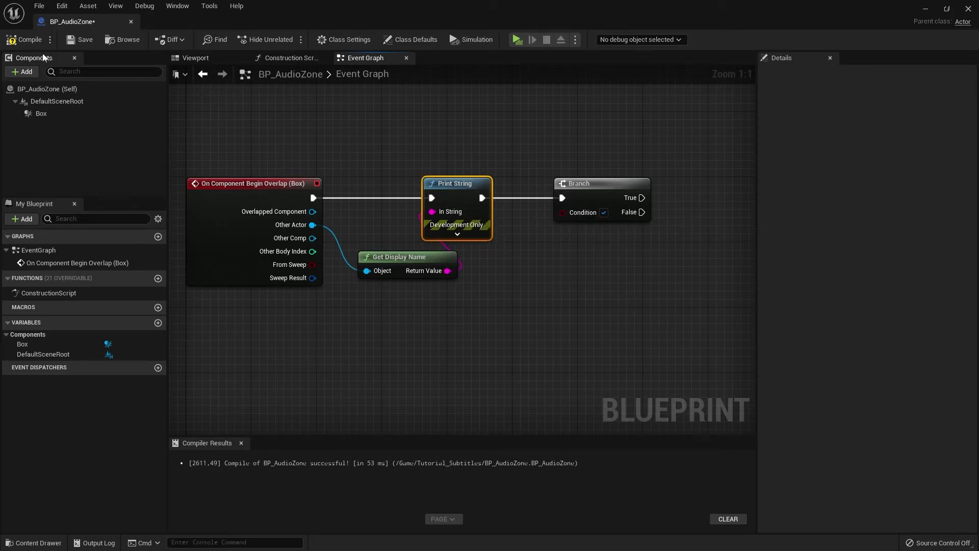
Step: Compile and save BP_AudioZone, then drag it from Tutorial_Subtitles onto the raised platform
left_click(27, 40)
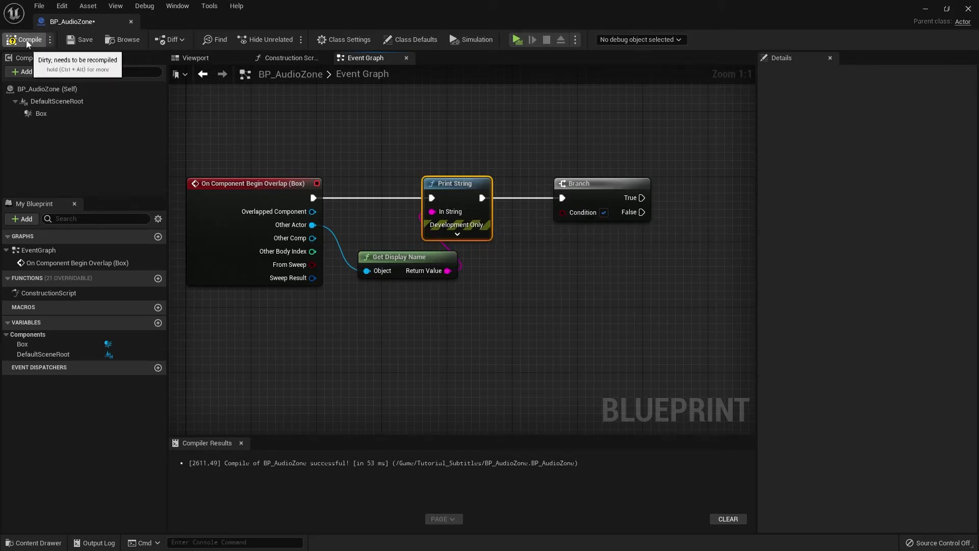
left_click(78, 40)
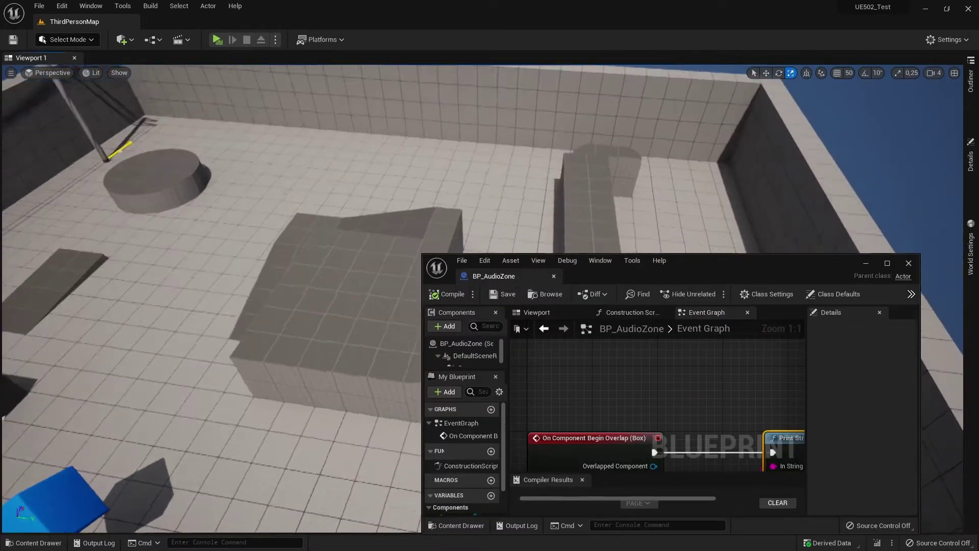
left_click(545, 294)
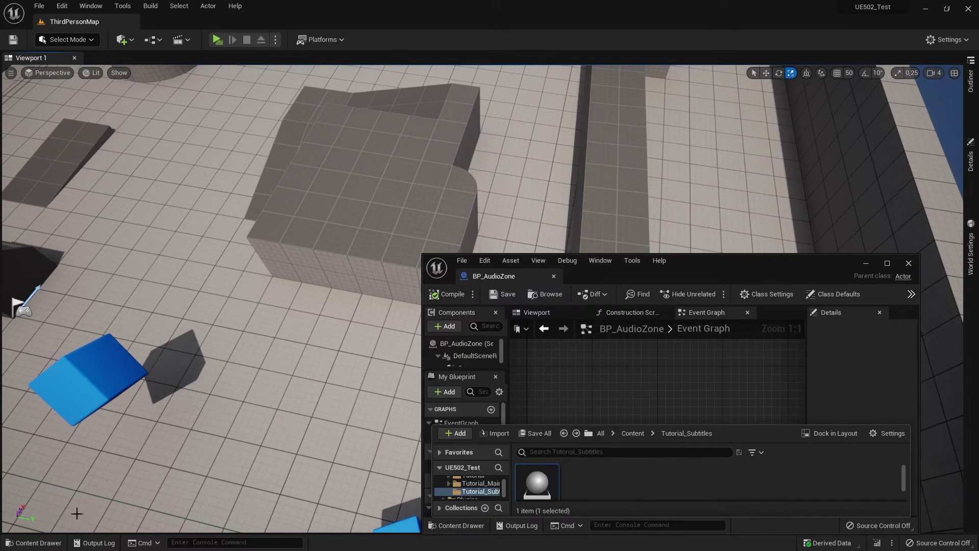
left_click(34, 543)
mouse_move(192, 428)
left_mouse_down()
mouse_move(306, 193)
mouse_move(368, 188)
left_mouse_up()
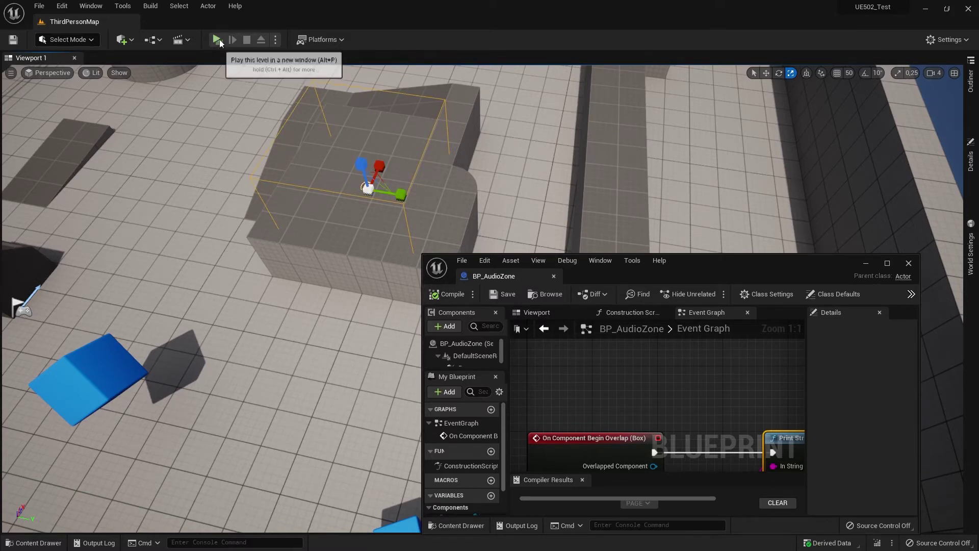
left_click(216, 40)
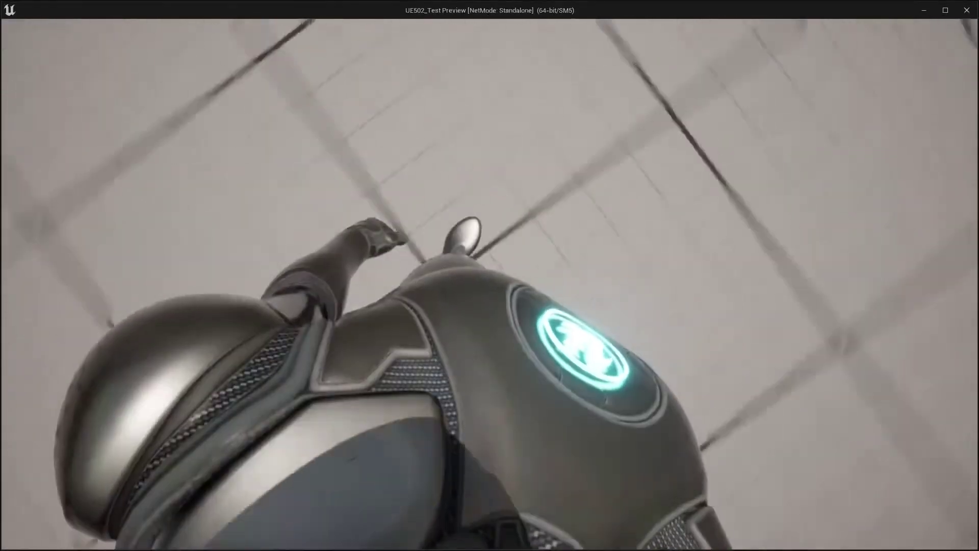
key("w")
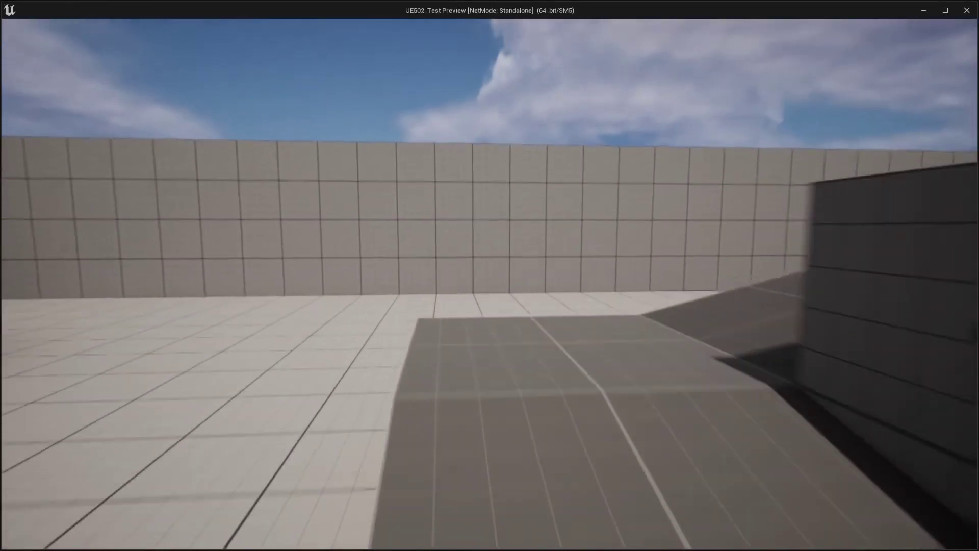
key("w")
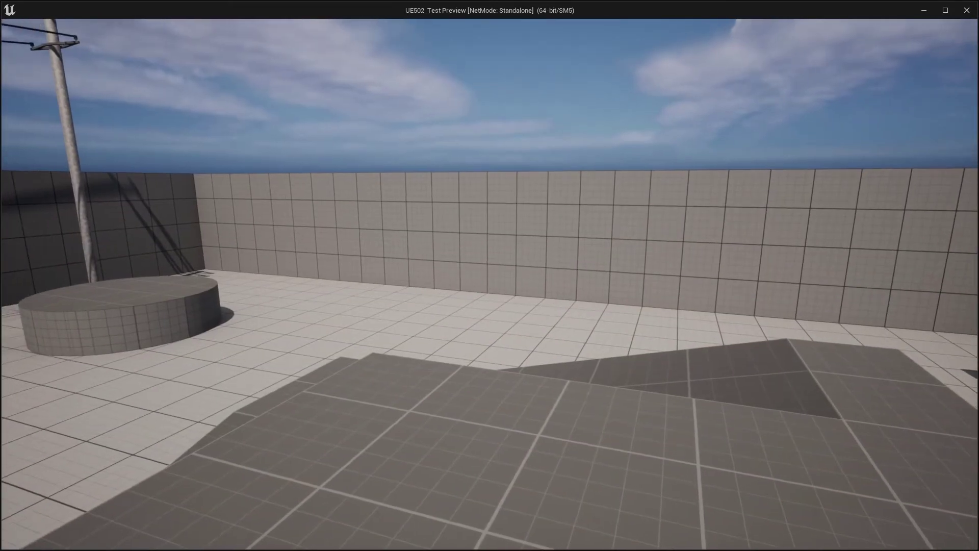
key("Escape")
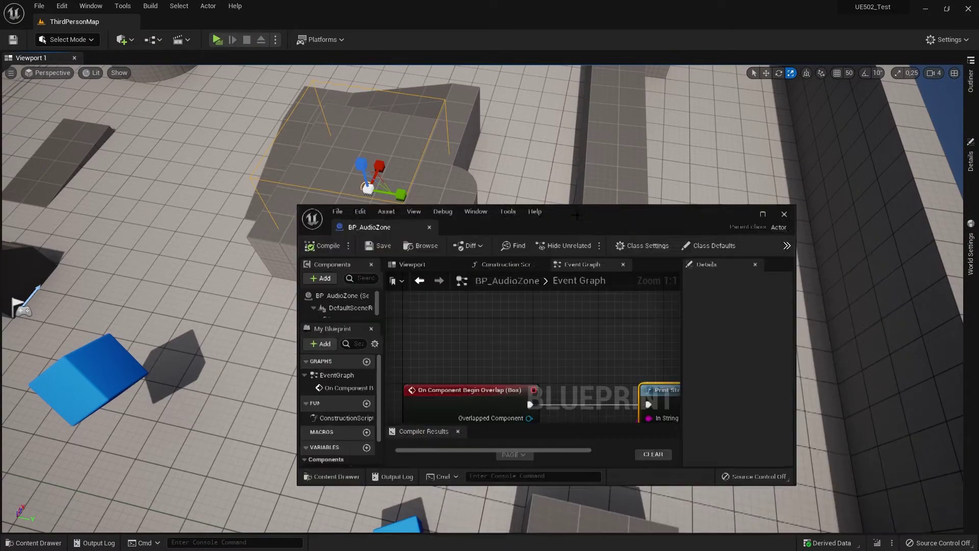
Step: Delete Print String and Get Display Name, wiring the overlap event directly into Branch
double_click(700, 264)
left_click_drag(431, 249, 387, 309)
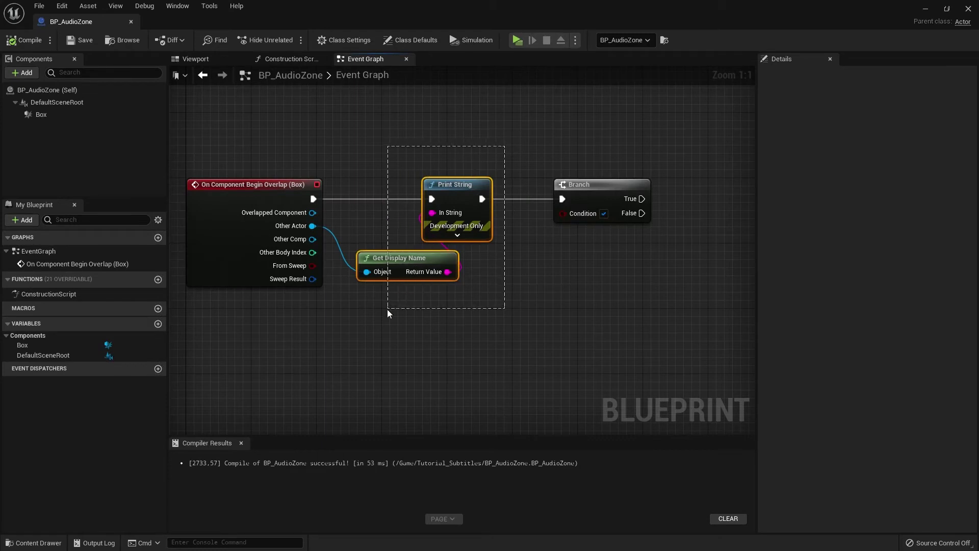
key("Delete")
left_click_drag(313, 198, 563, 199)
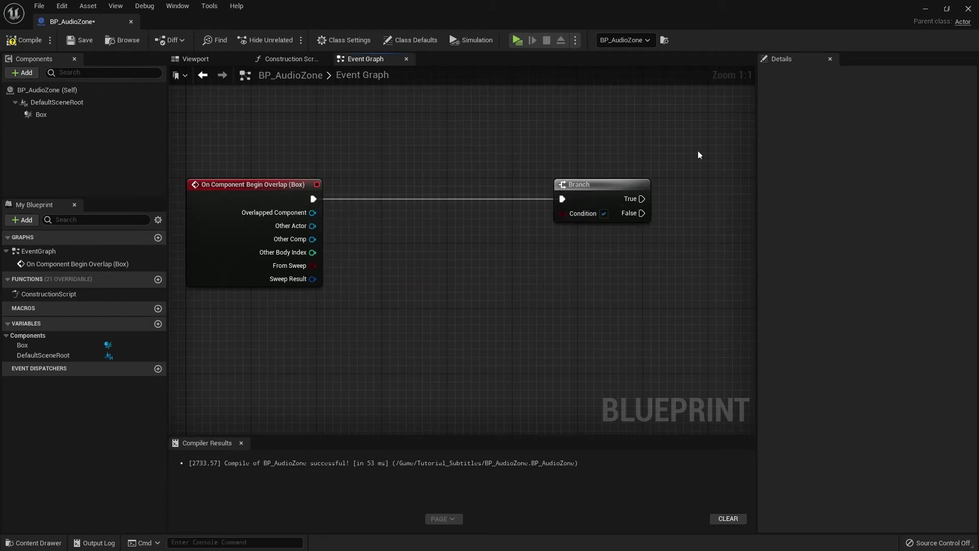
left_click(602, 213)
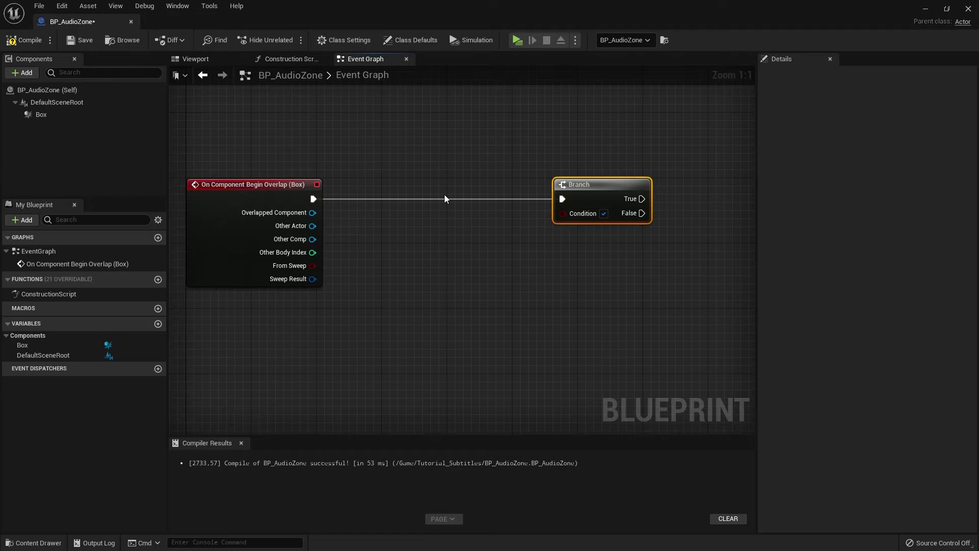
Step: Tidy the graph by nudging the Branch node slightly left
left_click(230, 237)
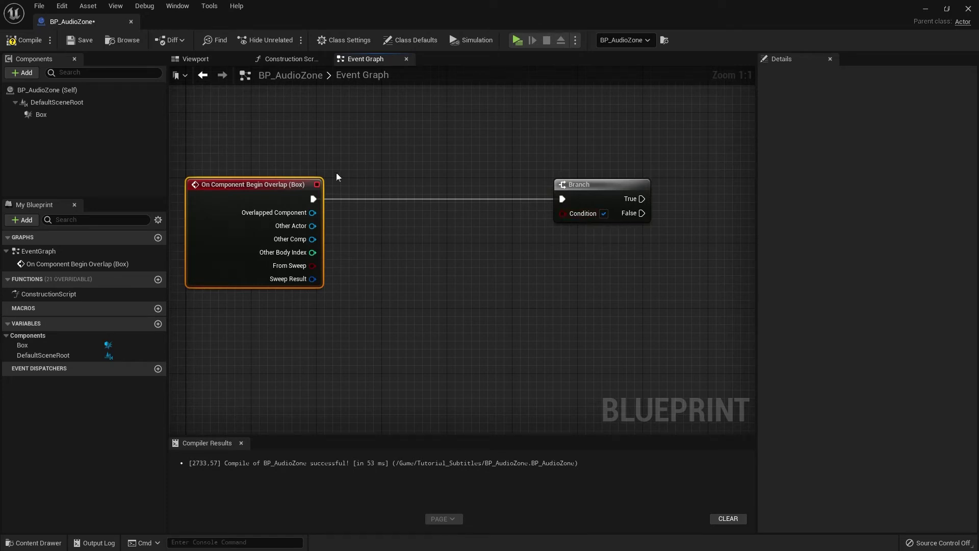
mouse_move(414, 155)
left_mouse_down()
mouse_move(200, 320)
mouse_move(194, 307)
left_mouse_up()
left_click(482, 286)
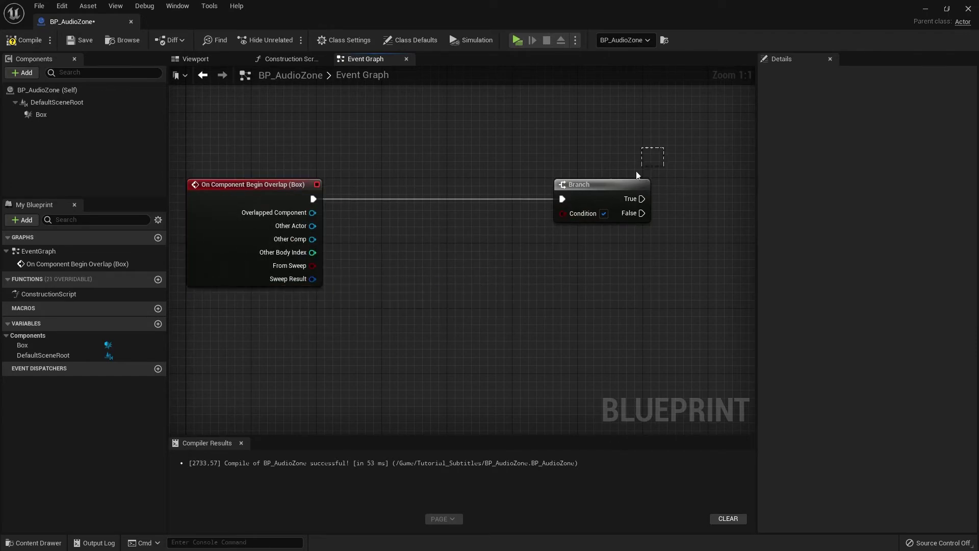
left_click_drag(558, 189, 518, 191)
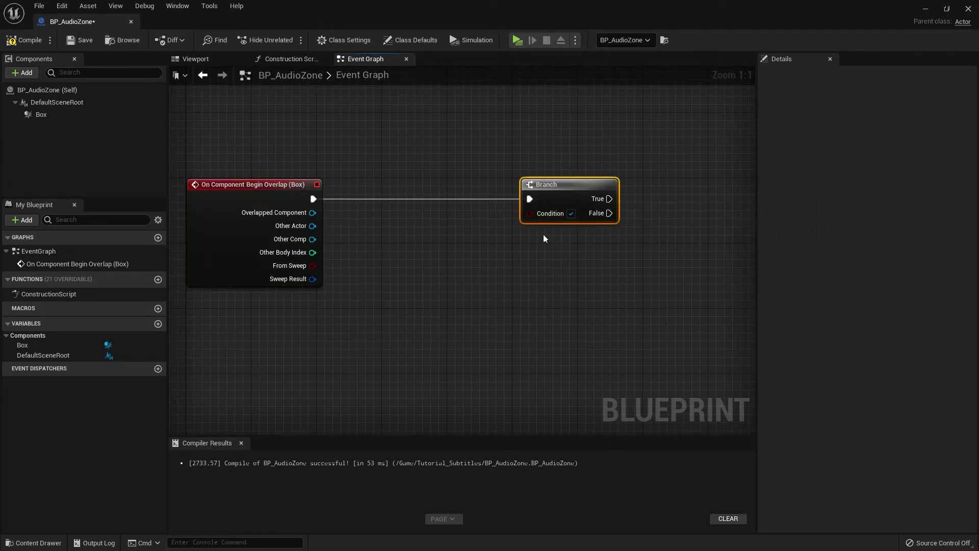
left_click(514, 193)
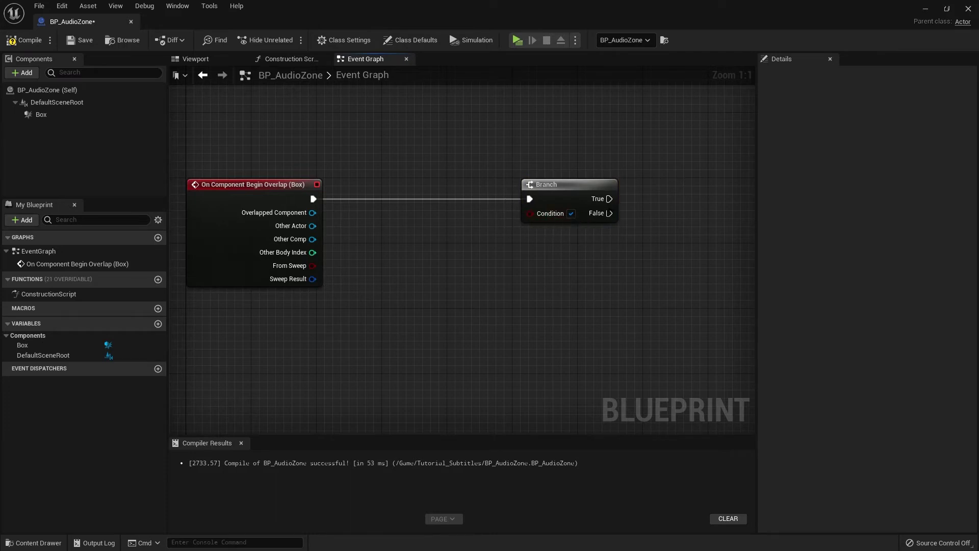
mouse_move(608, 198)
left_mouse_down()
mouse_move(592, 213)
mouse_move(608, 213)
left_mouse_up()
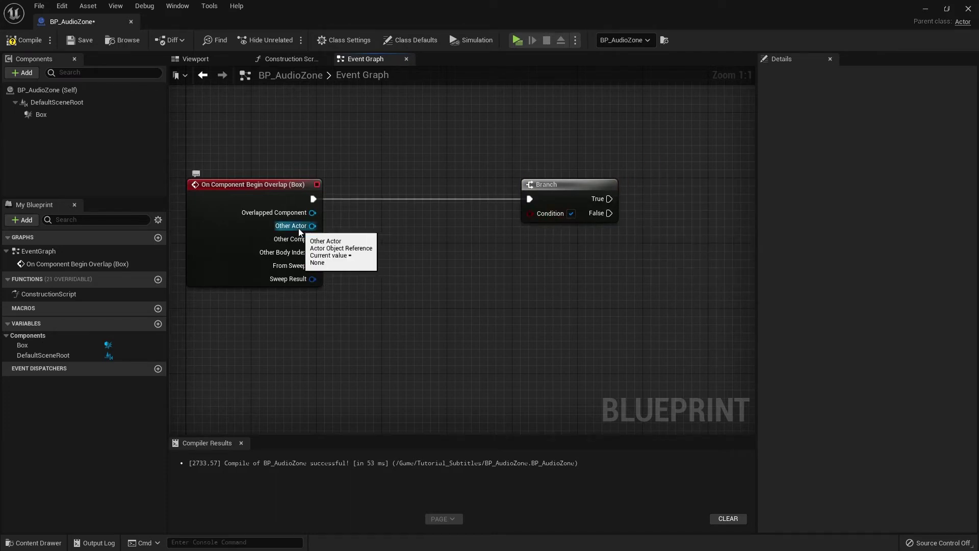
Step: Add a Get Class node fed by the overlap's Other Actor and search '==' from its Return Value
mouse_move(311, 227)
left_mouse_down()
mouse_move(370, 238)
mouse_move(356, 224)
left_mouse_up()
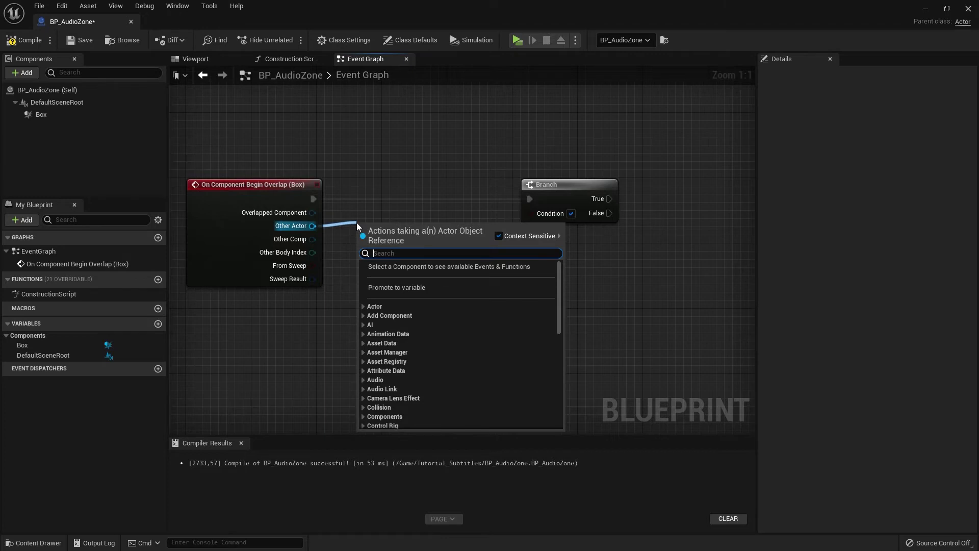
type("get class")
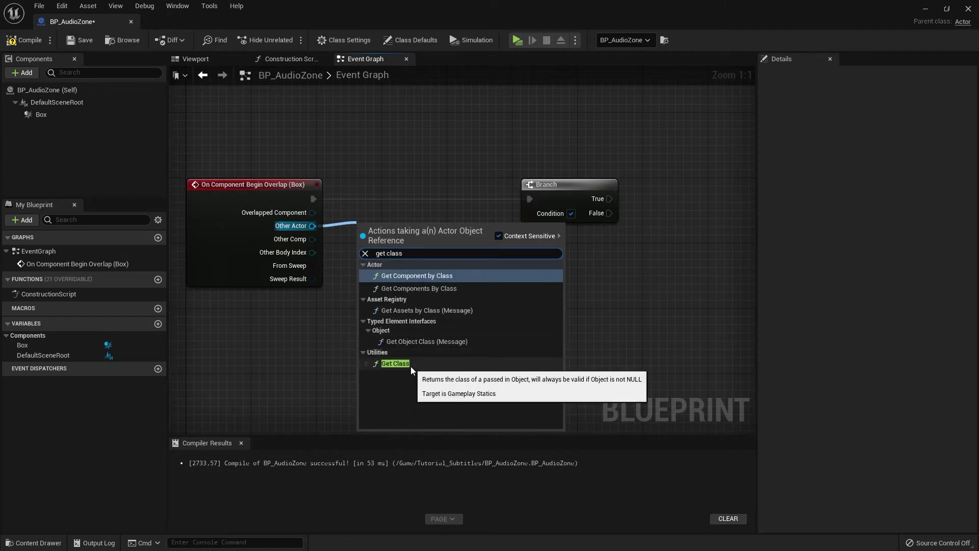
left_click(395, 363)
left_click(392, 229)
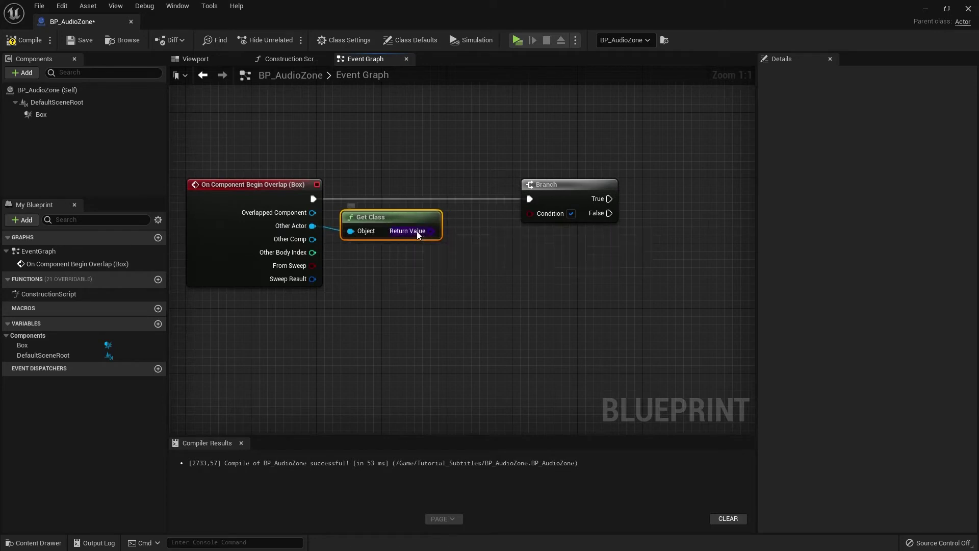
left_click_drag(432, 231, 475, 238)
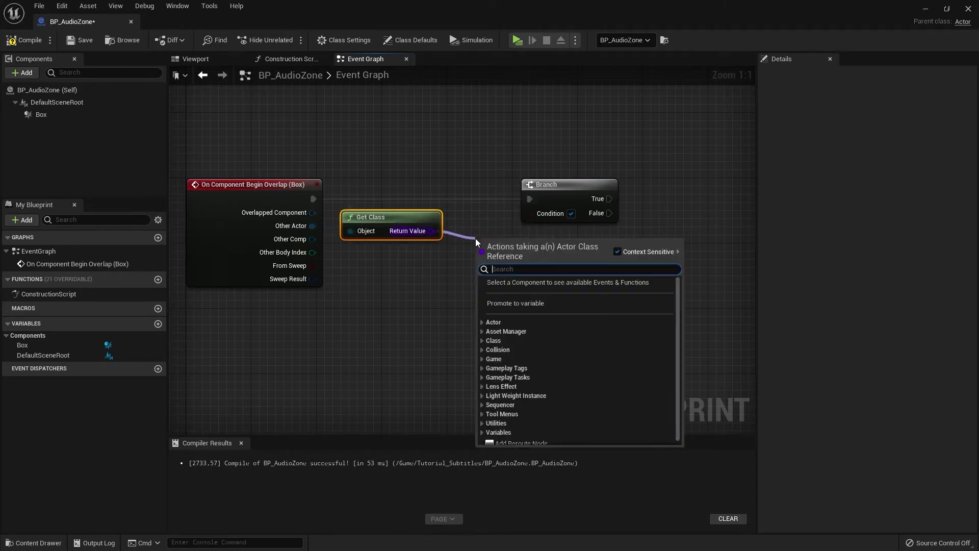
type("=")
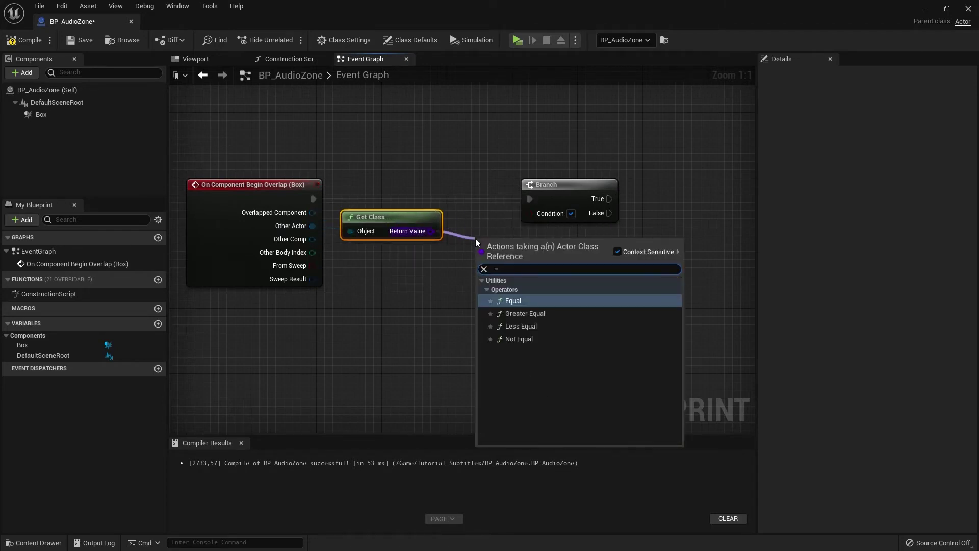
type("=")
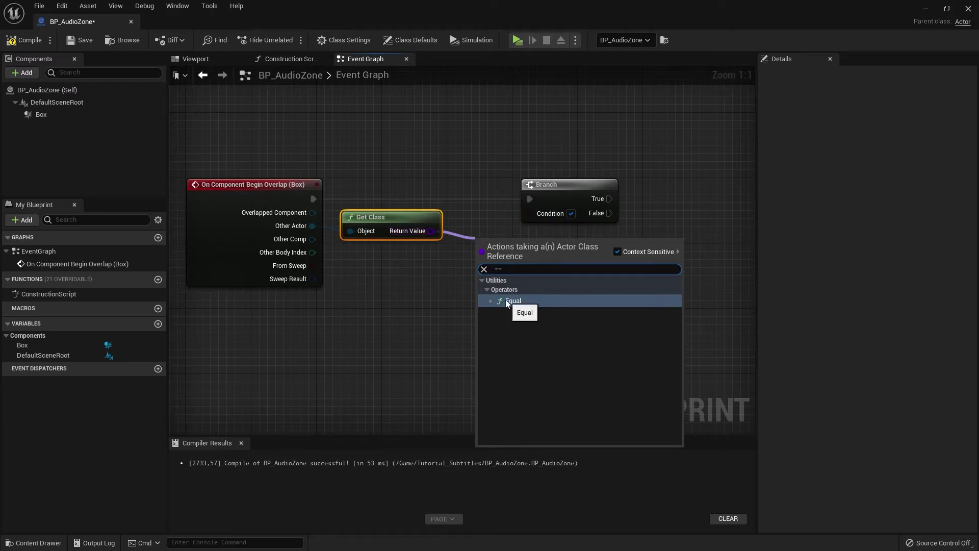
Step: Add an Equal node comparing the class to BP_ThirdPersonCharacter, wired into Branch's Condition
left_click(506, 300)
left_click_drag(557, 189, 671, 189)
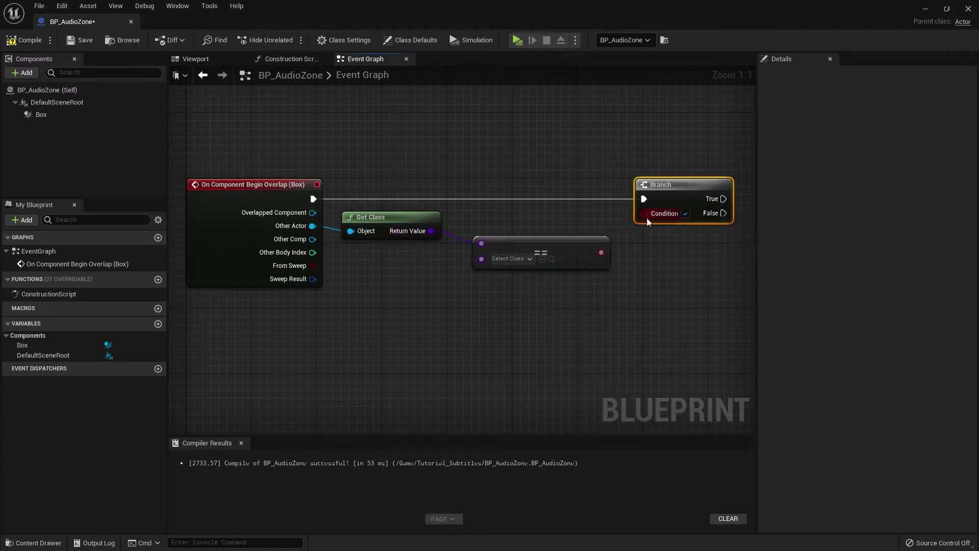
mouse_move(599, 256)
left_mouse_down()
mouse_move(589, 247)
mouse_move(655, 214)
left_mouse_up()
left_click_drag(685, 185, 677, 185)
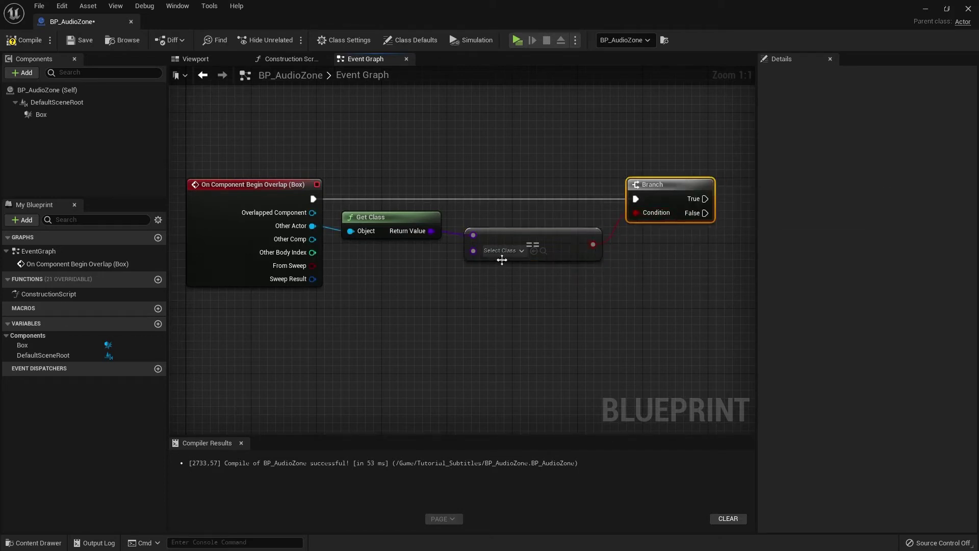
left_click(516, 252)
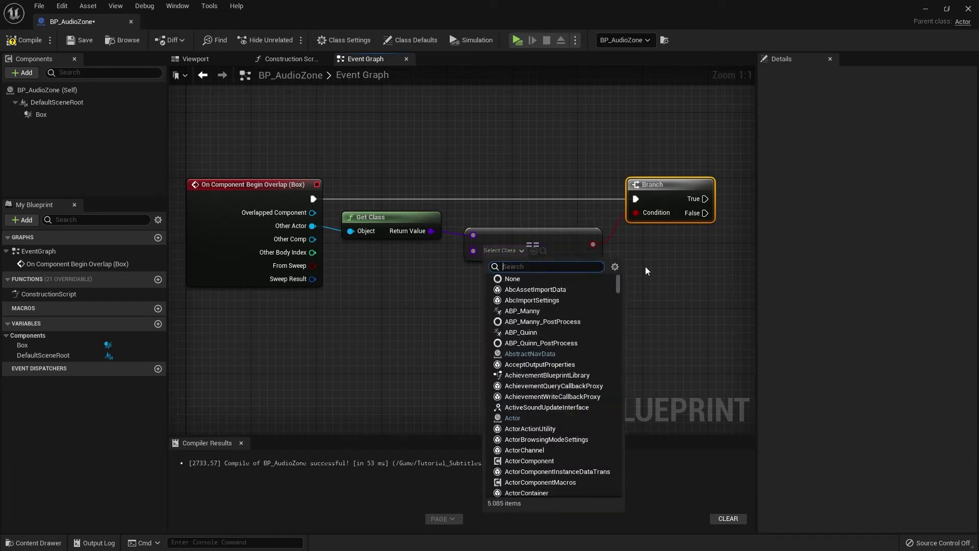
type("BP Th")
type("ird Pee")
key("BackSpace")
type("rson")
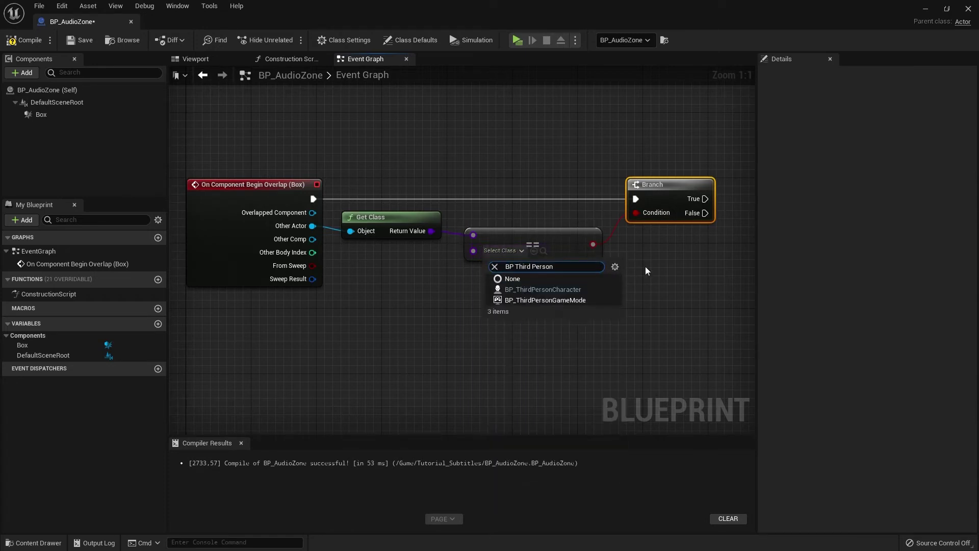
left_click(526, 289)
Step: Rearrange the Branch, Get Class and Equal nodes and pan toward Branch's outputs
left_click_drag(670, 204, 678, 204)
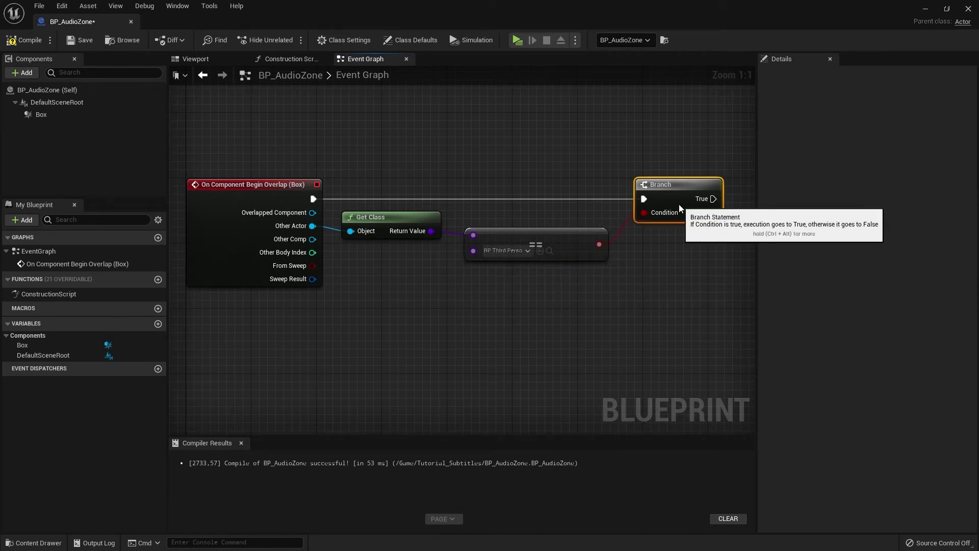
left_click_drag(759, 211, 788, 211)
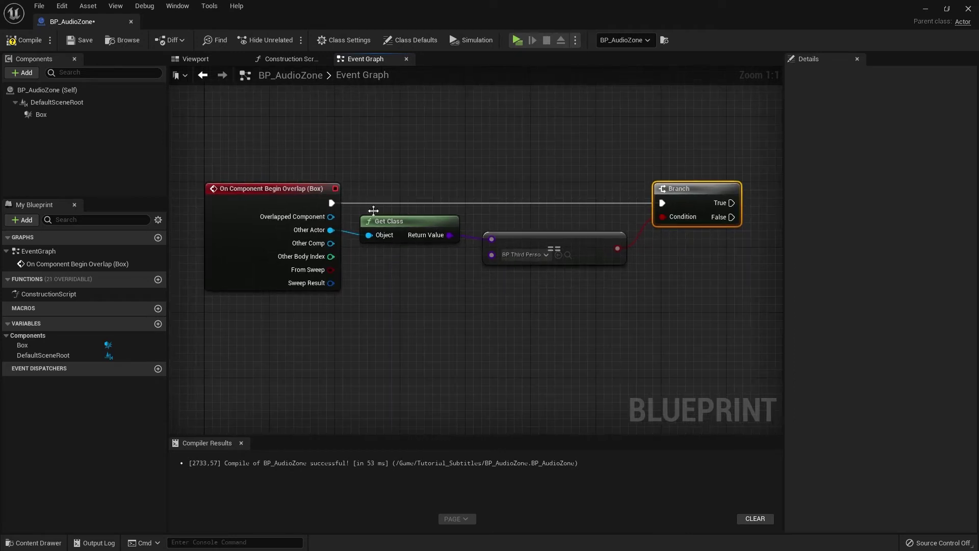
left_click_drag(293, 108, 189, 283)
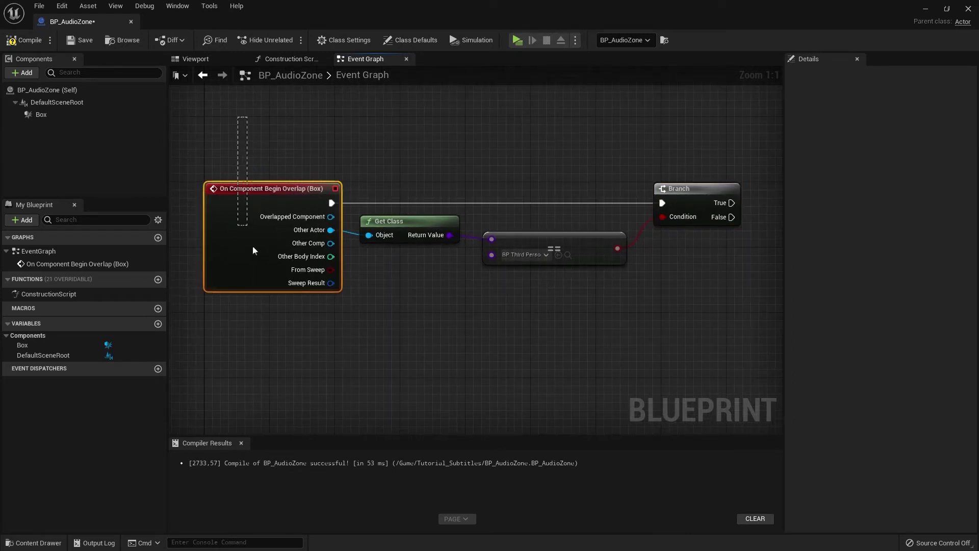
mouse_move(423, 133)
left_mouse_down()
mouse_move(372, 256)
mouse_move(382, 220)
left_mouse_up()
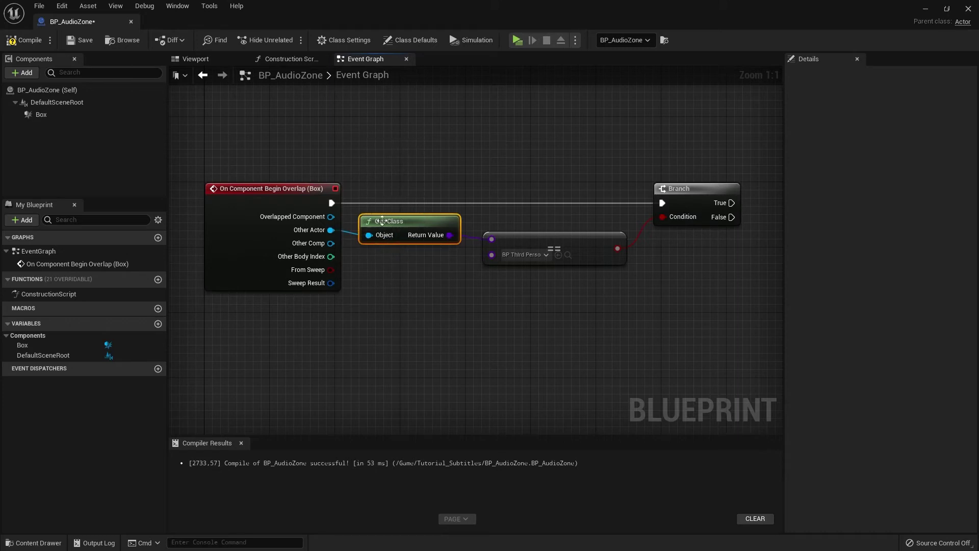
right_click_drag(430, 277, 368, 266)
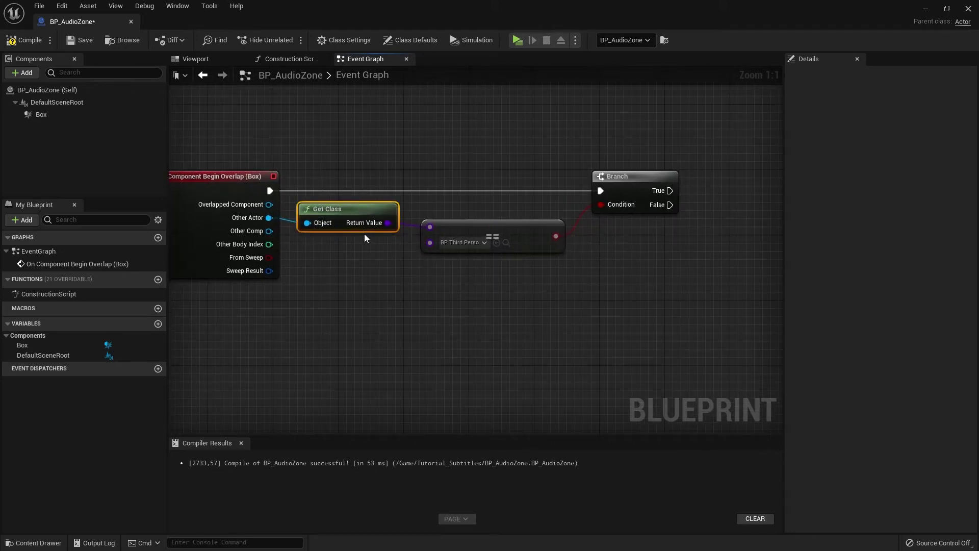
left_click(459, 226)
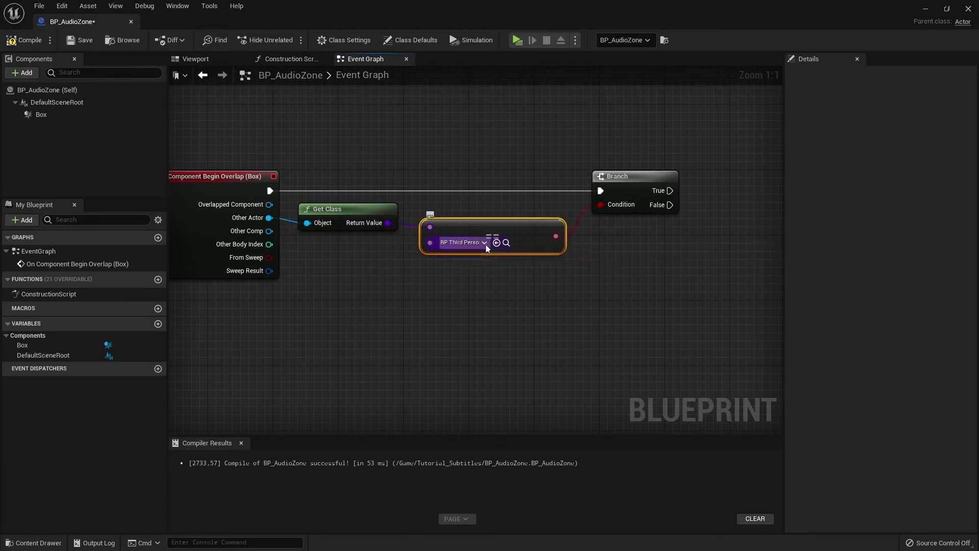
left_click(358, 219)
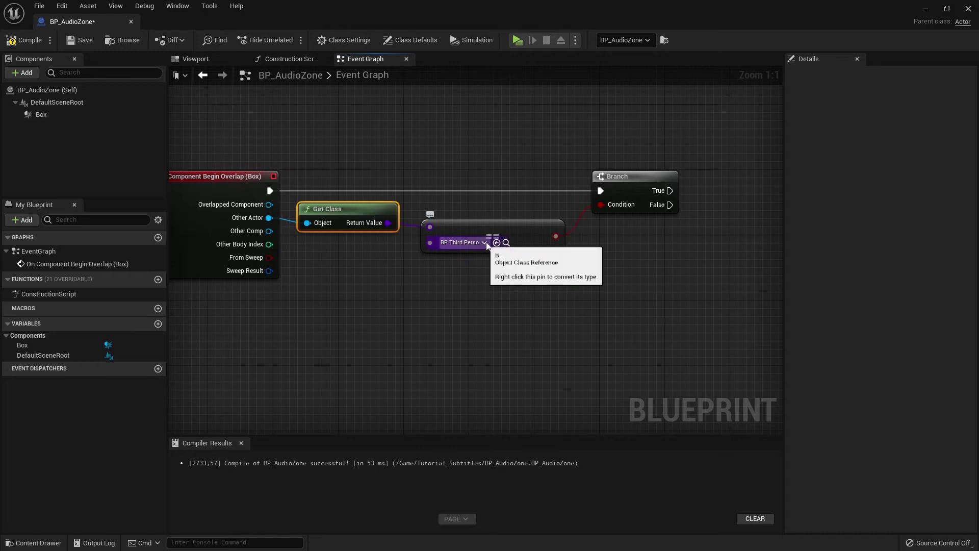
right_click_drag(484, 247, 304, 275)
Step: Drag wires from Branch's True output, dismissing the node menu each time
left_click_drag(490, 218, 554, 156)
key("Escape")
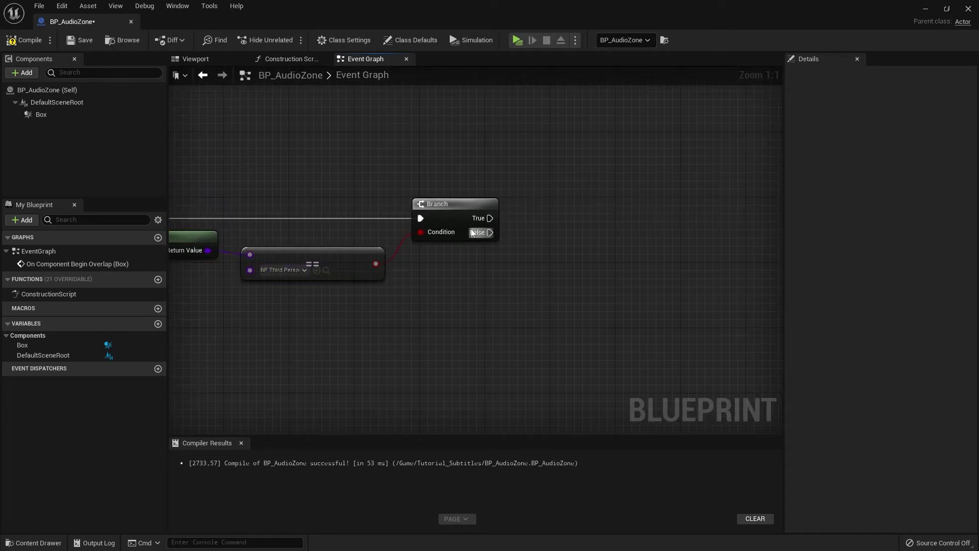
left_click_drag(488, 232, 548, 300)
key("Escape")
left_click_drag(488, 233, 559, 288)
key("Escape")
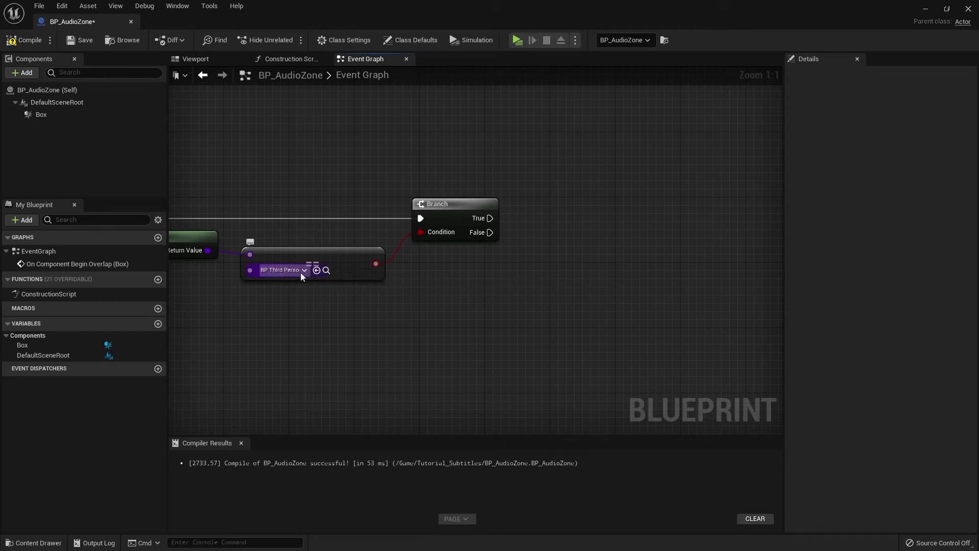
Step: Add a Do Once node after Branch's True output
left_click_drag(490, 218, 590, 217)
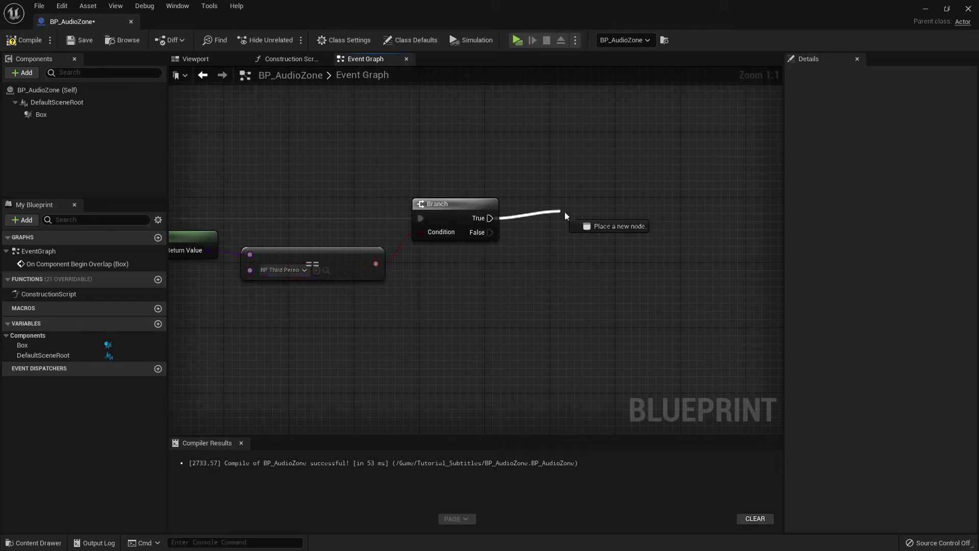
type("do once")
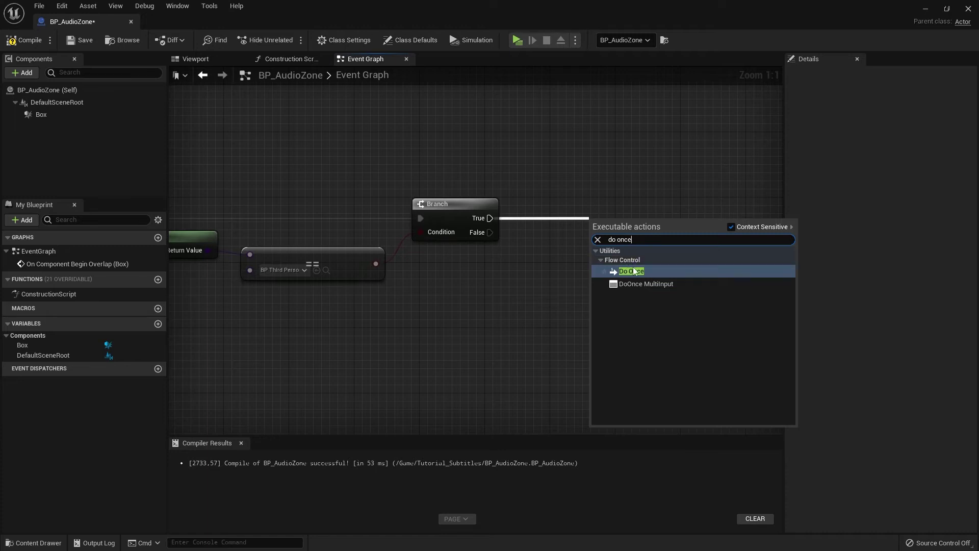
left_click(632, 270)
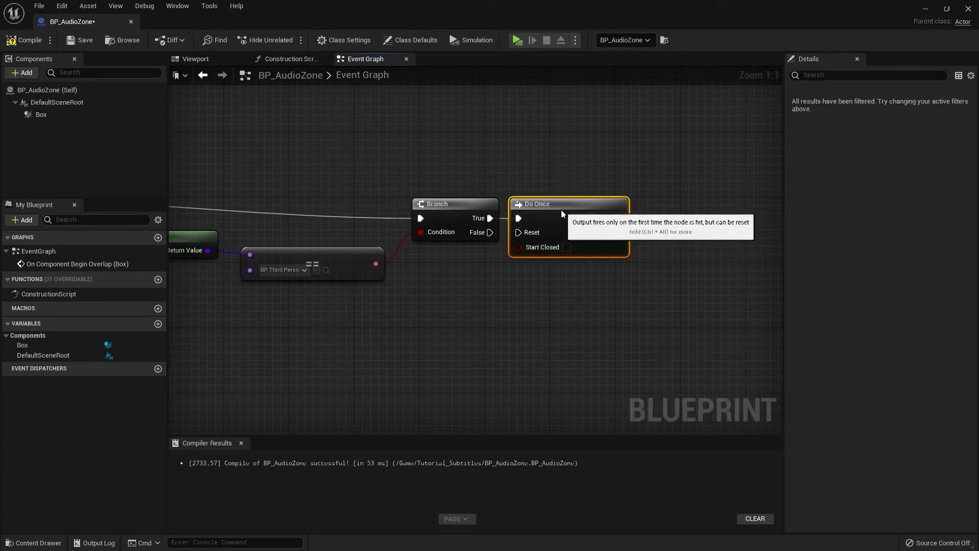
left_click(619, 146)
right_click_drag(619, 146, 408, 152)
Step: Add a Play Sound at Location node from Do Once's Completed output and position it
left_click_drag(407, 225, 499, 211)
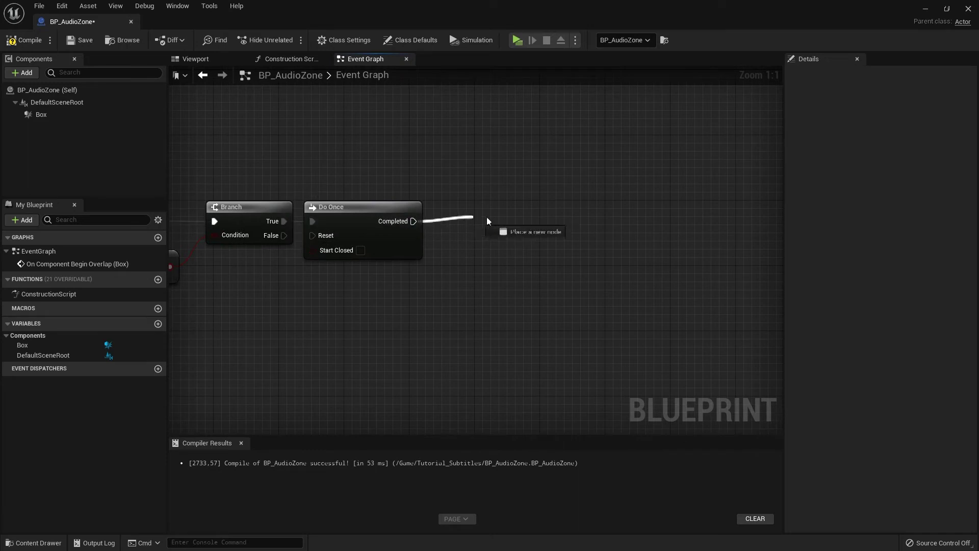
type("pla")
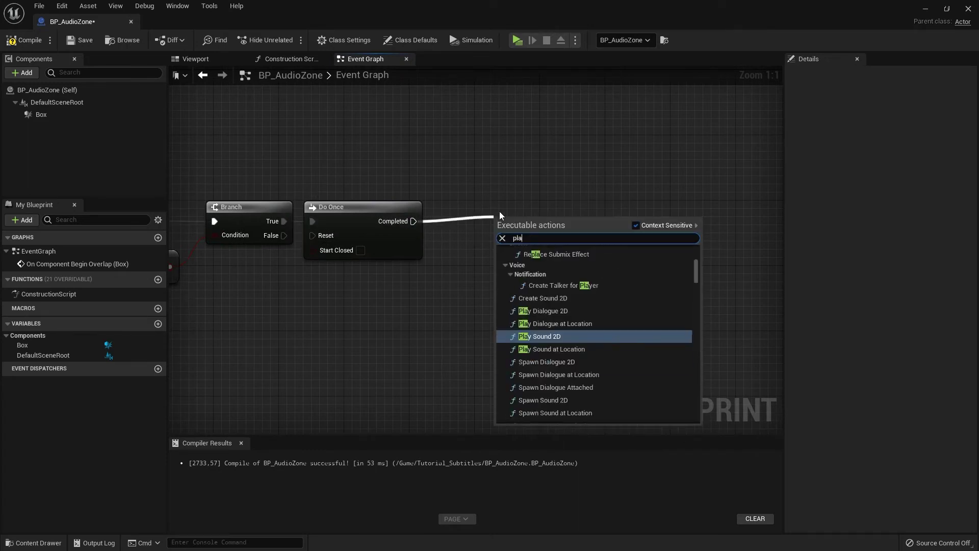
type("y sound a")
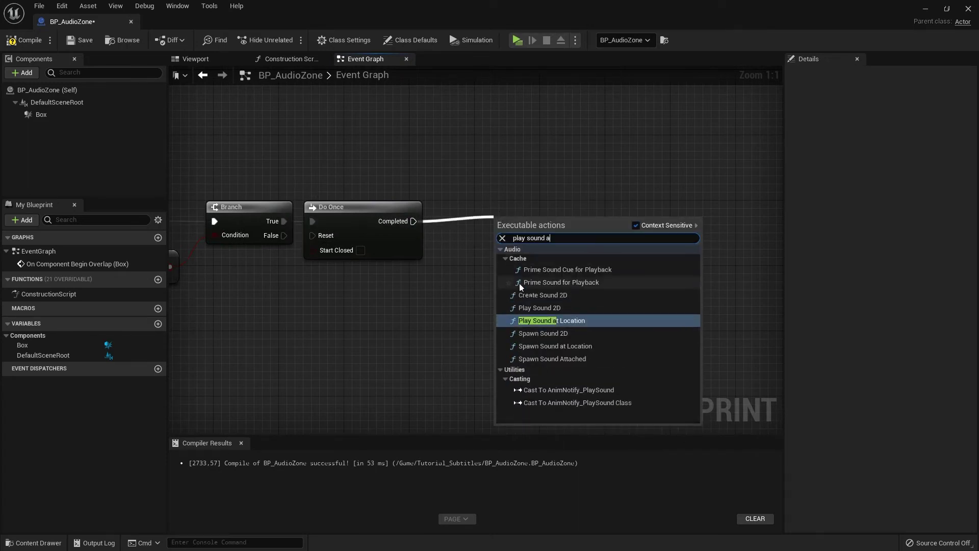
left_click(556, 321)
left_click_drag(537, 232, 520, 216)
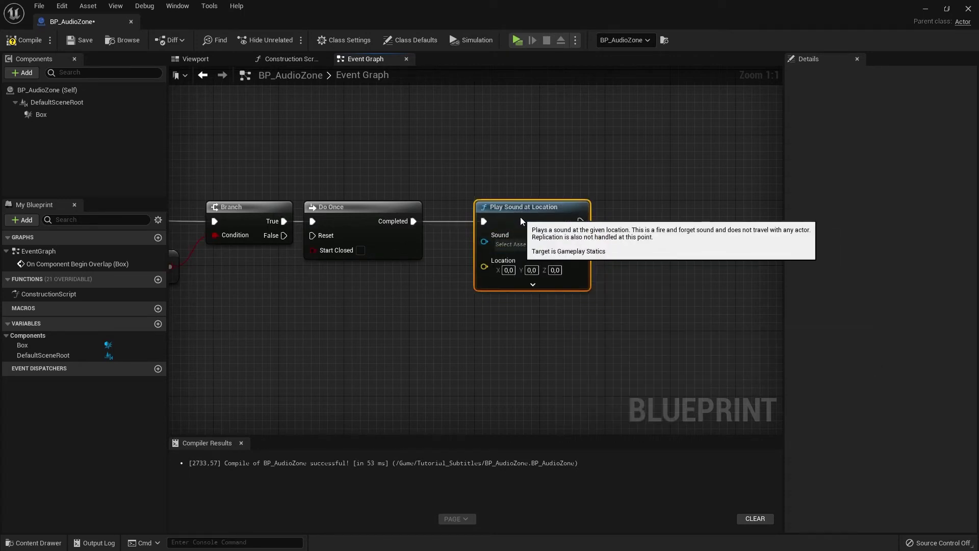
left_click_drag(634, 142, 430, 312)
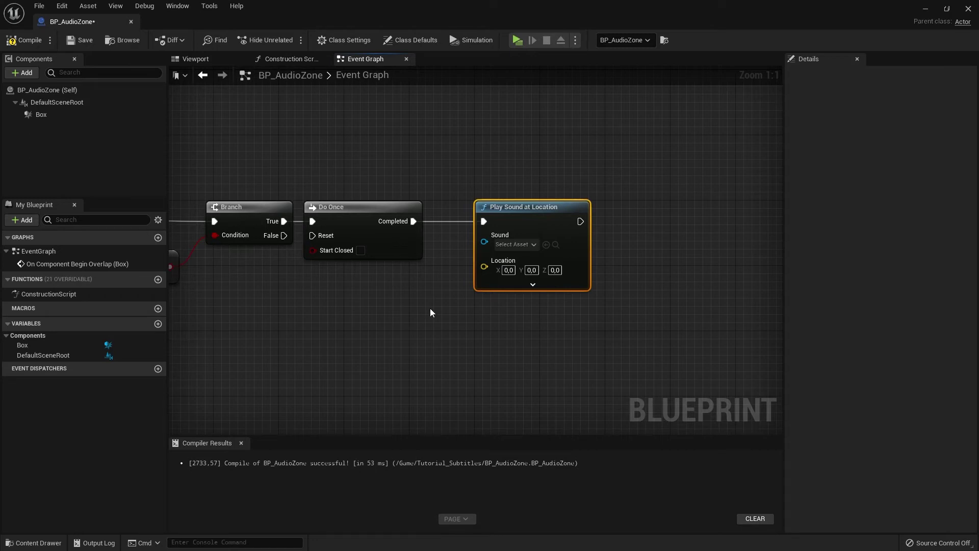
Step: Place a Box component reference in the graph with a Get World Location node beside it
left_click(44, 116)
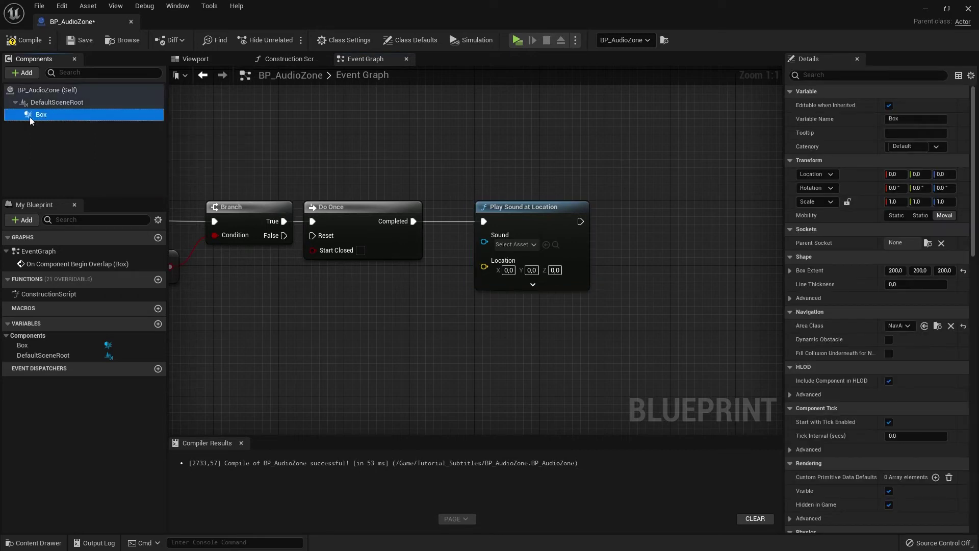
mouse_move(40, 116)
left_mouse_down()
mouse_move(298, 116)
mouse_move(379, 147)
mouse_move(455, 139)
left_mouse_up()
type("get ")
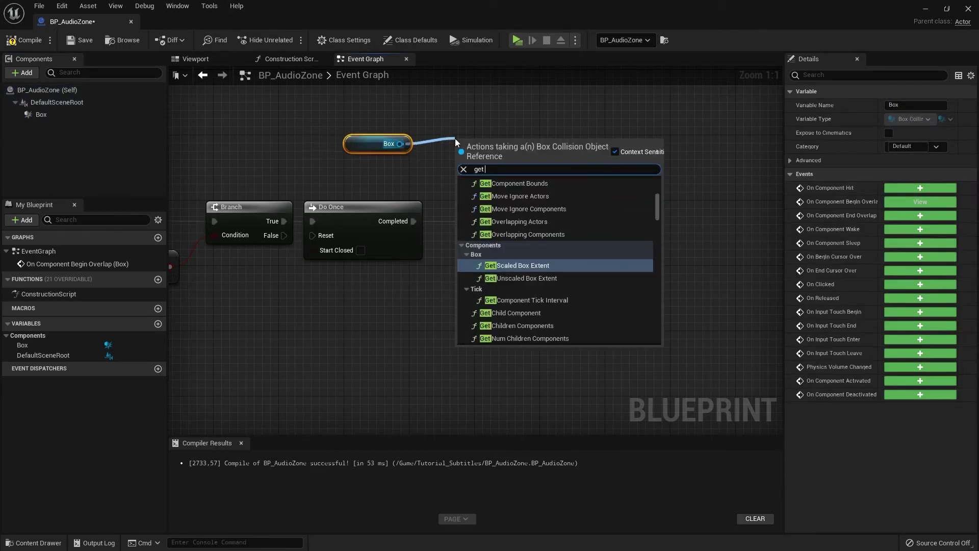
type("location")
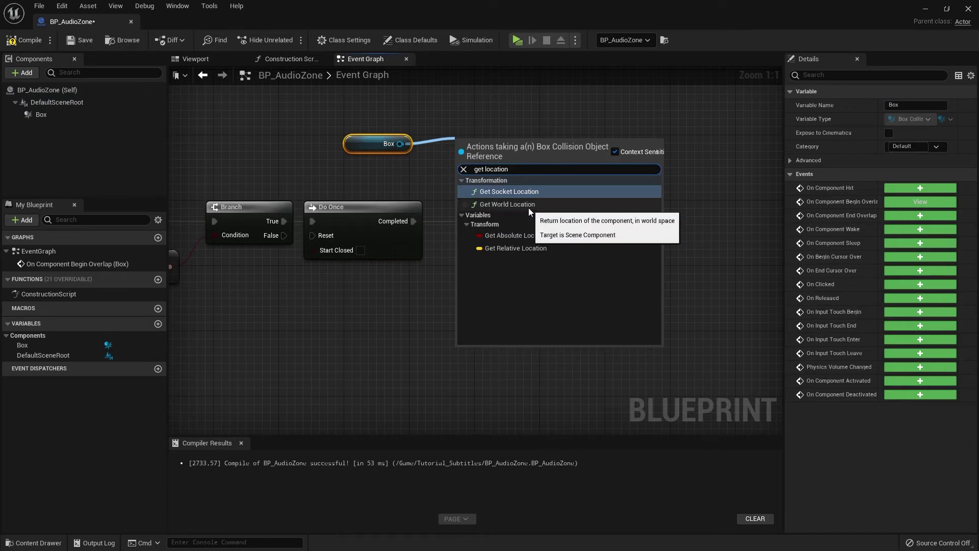
left_click(485, 205)
left_click_drag(516, 158, 490, 141)
Step: Feed Box's world location into Play Sound at Location's Location, then restore down the editor
left_click(376, 144)
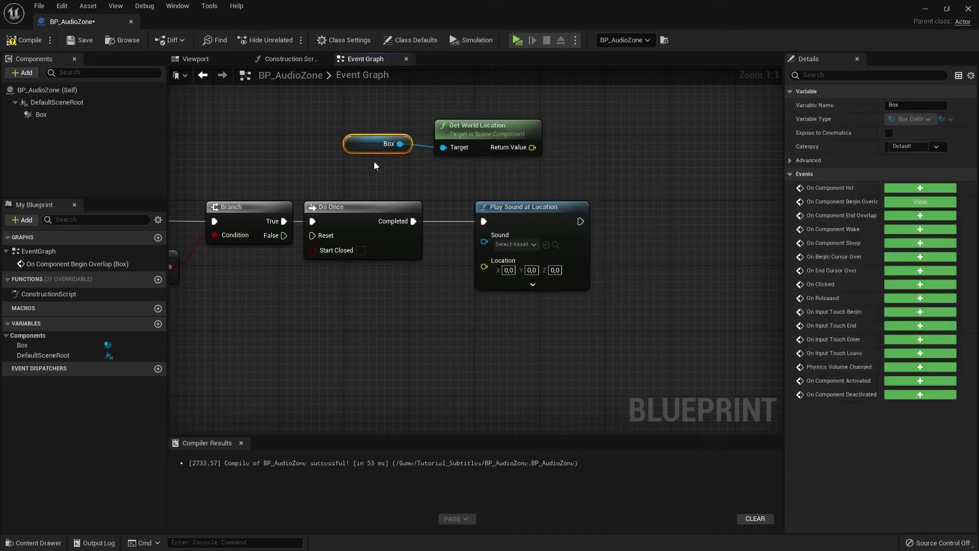
left_click(477, 116)
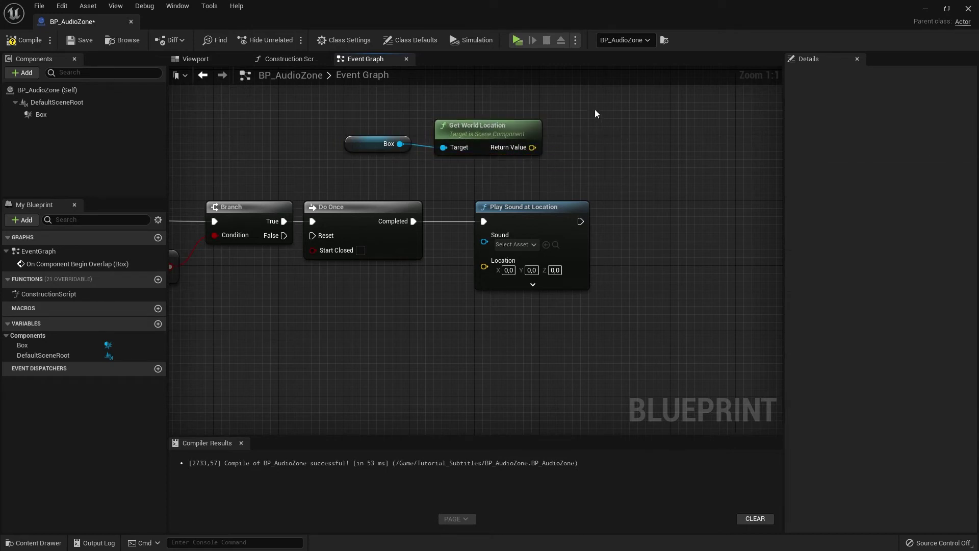
left_click_drag(532, 148, 484, 262)
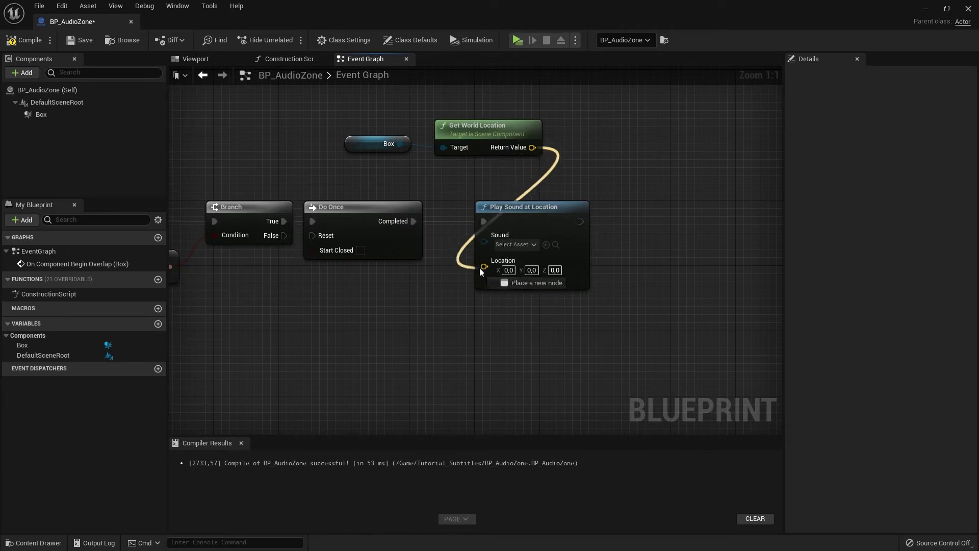
left_click_drag(528, 219, 625, 210)
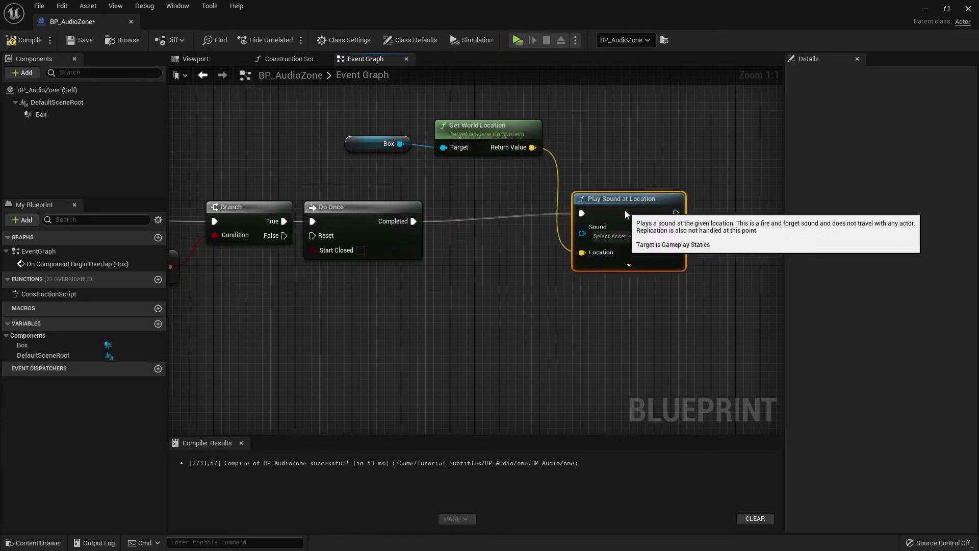
key("super+Down")
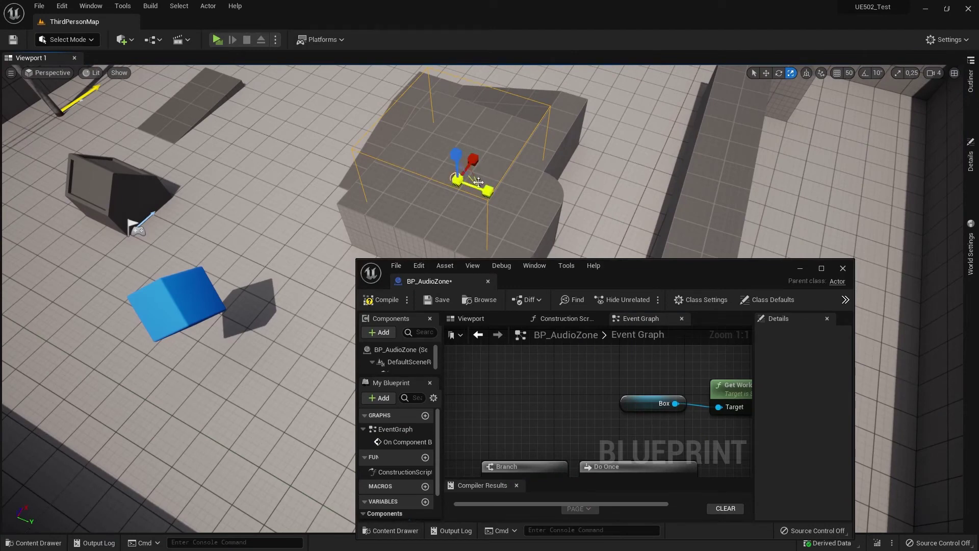
Step: Maximize the BP_AudioZone Blueprint editor again with Super+Up
key("super+Up")
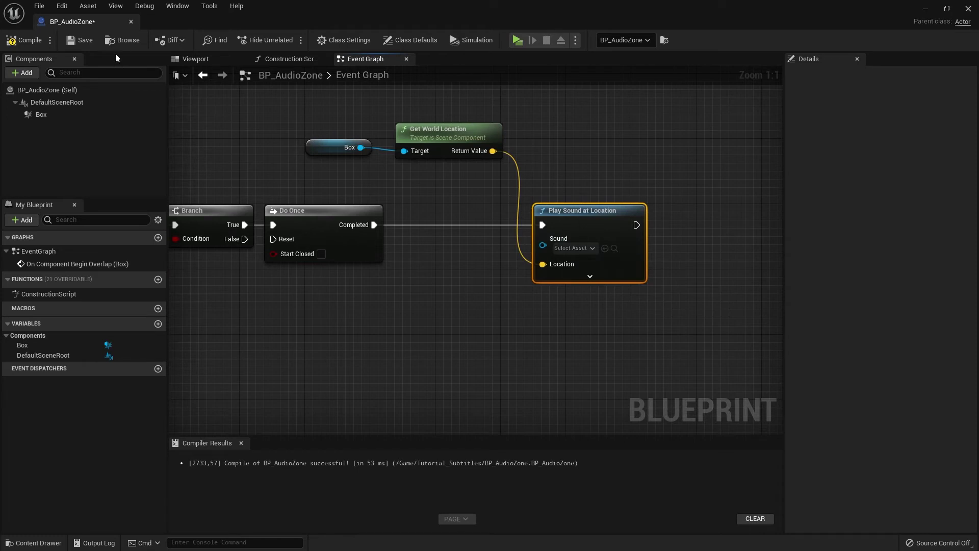
Step: Compile and save BP_AudioZone
left_click(122, 40)
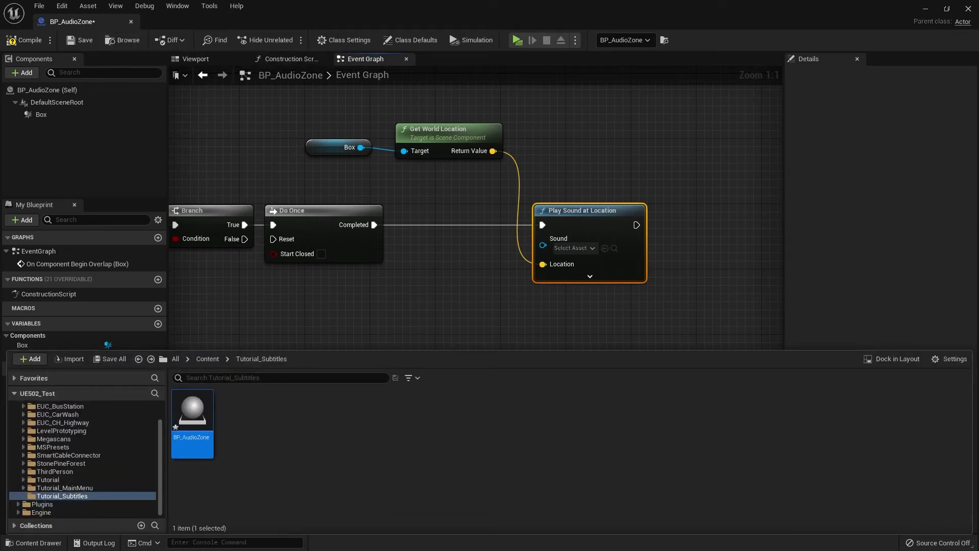
key("F7")
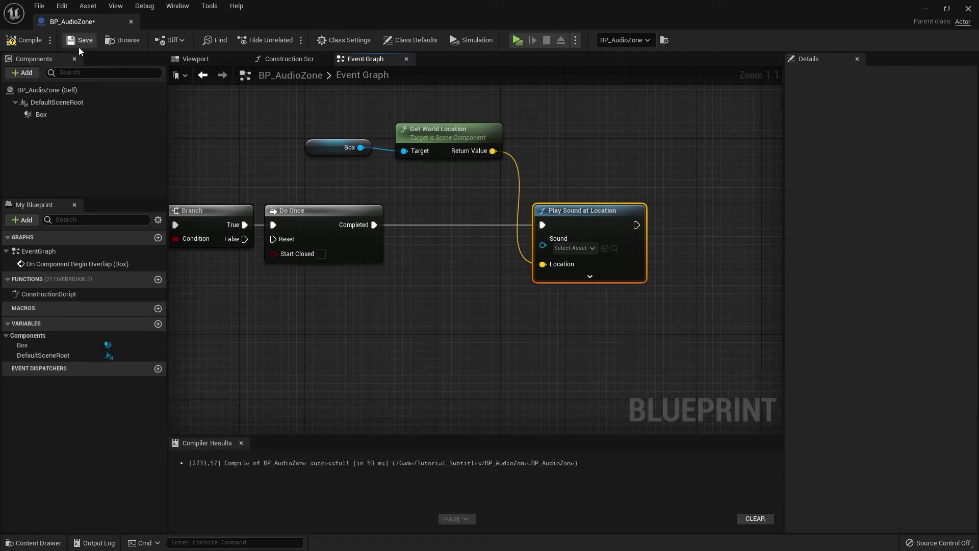
left_click(80, 42)
Step: Assign tutorial_voice_3er to Play Sound at Location's Sound pin, then recompile and save
left_click(122, 40)
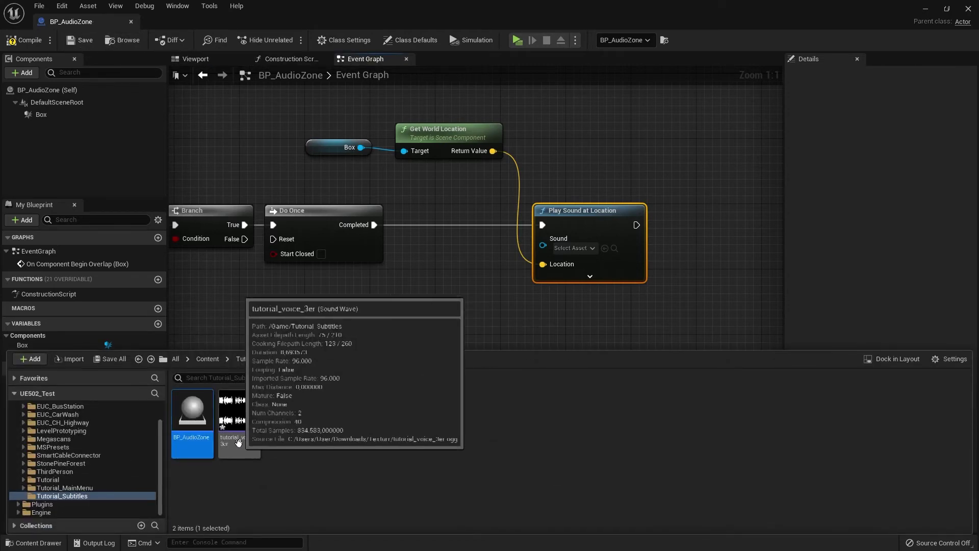
left_click(239, 409)
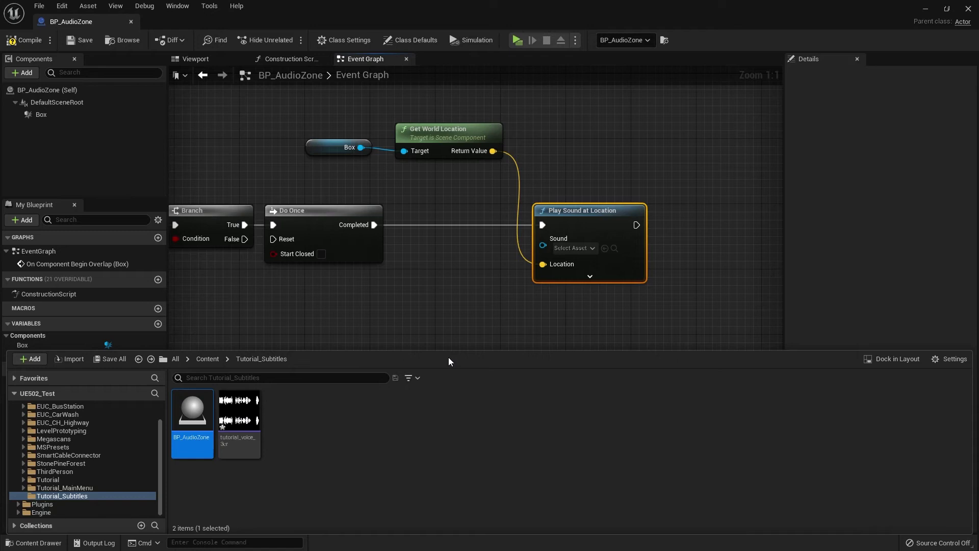
left_click_drag(239, 419, 573, 248)
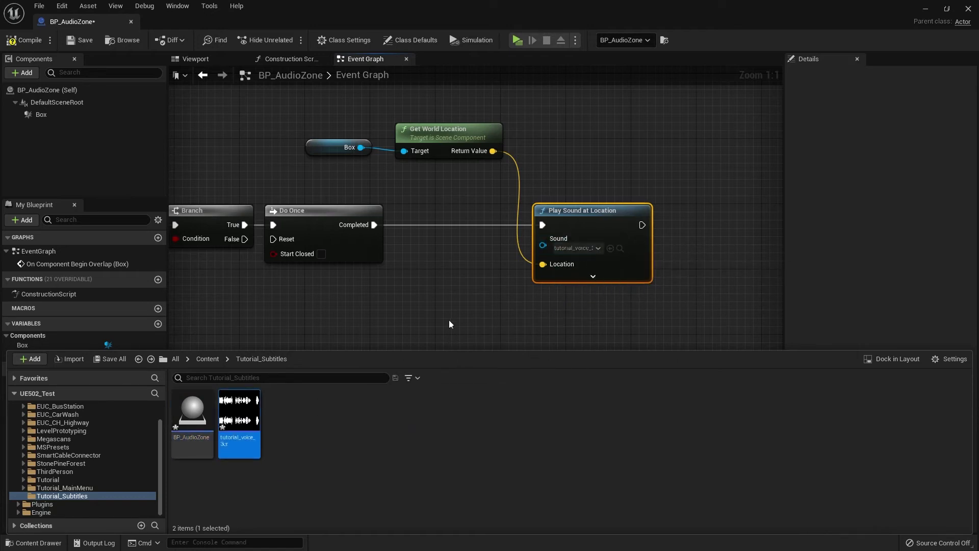
left_click(29, 41)
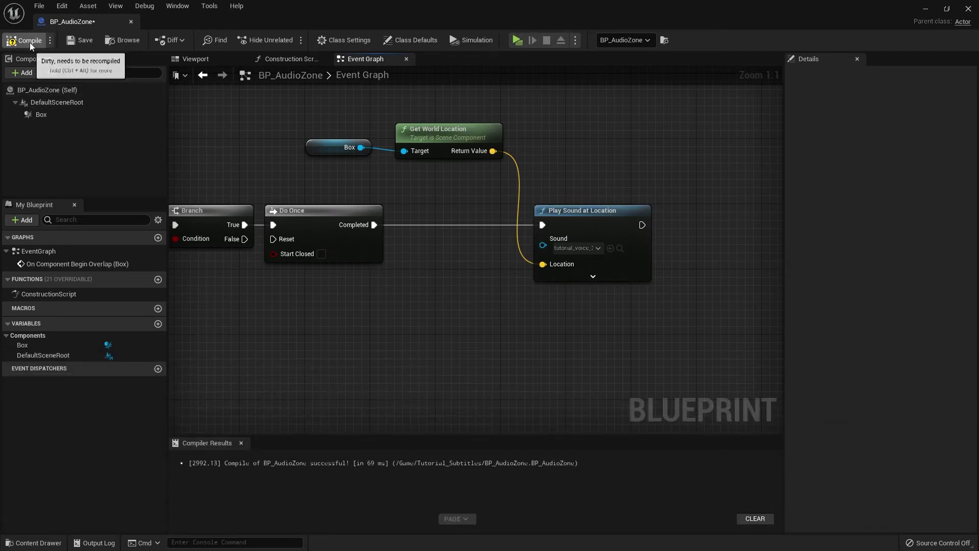
left_click(30, 43)
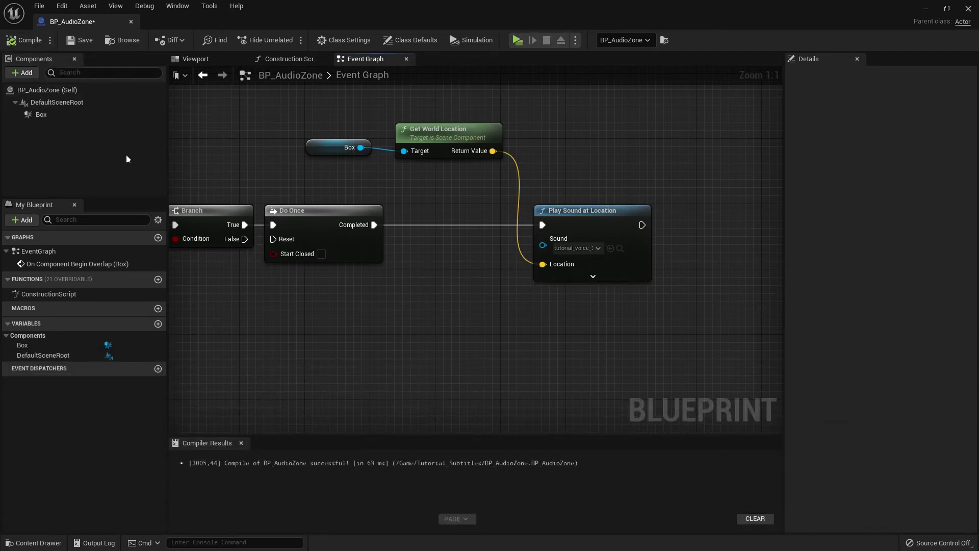
left_click(82, 41)
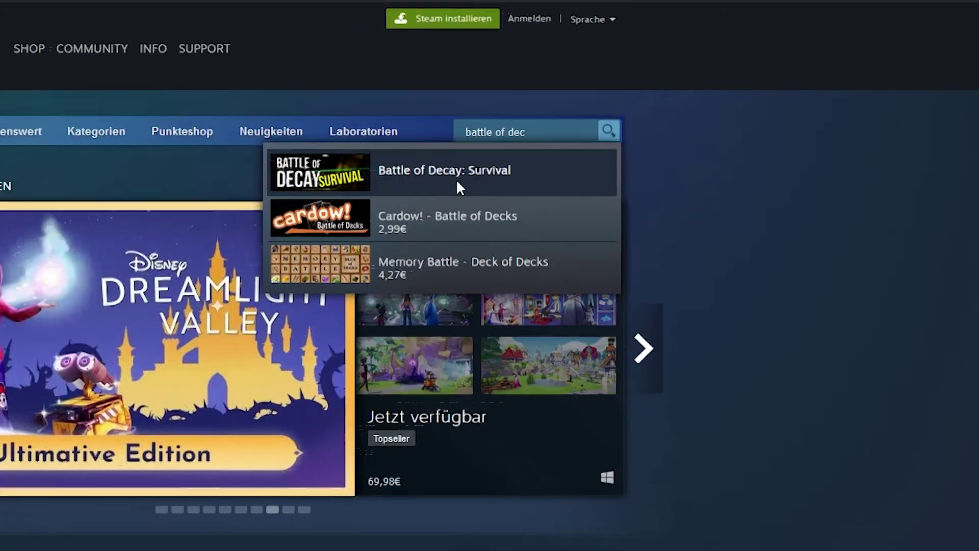
Step: Open and scroll the Battle of Decay: Survival Steam page, then return to Unreal's Tutorial_Subtitles assets
left_click(457, 184)
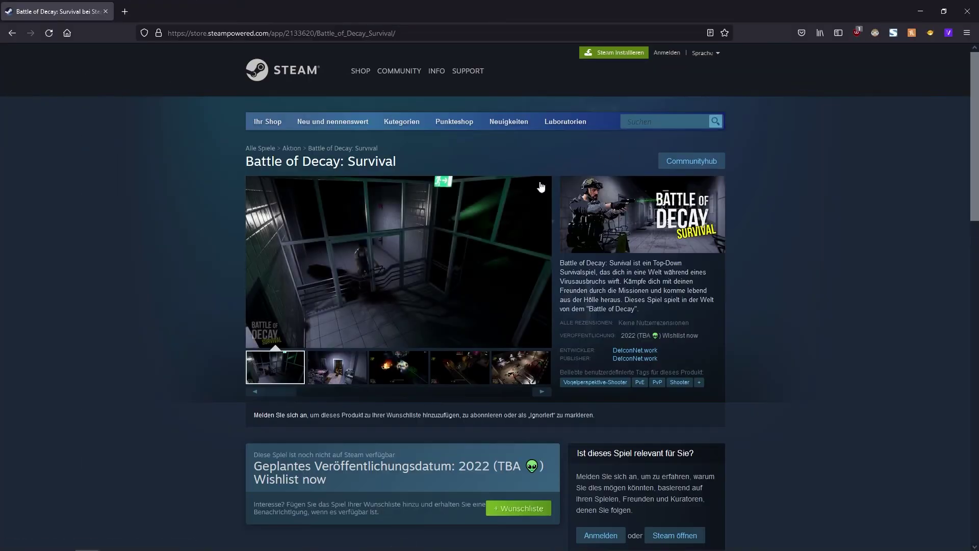
scroll(432, 406, "down", 2)
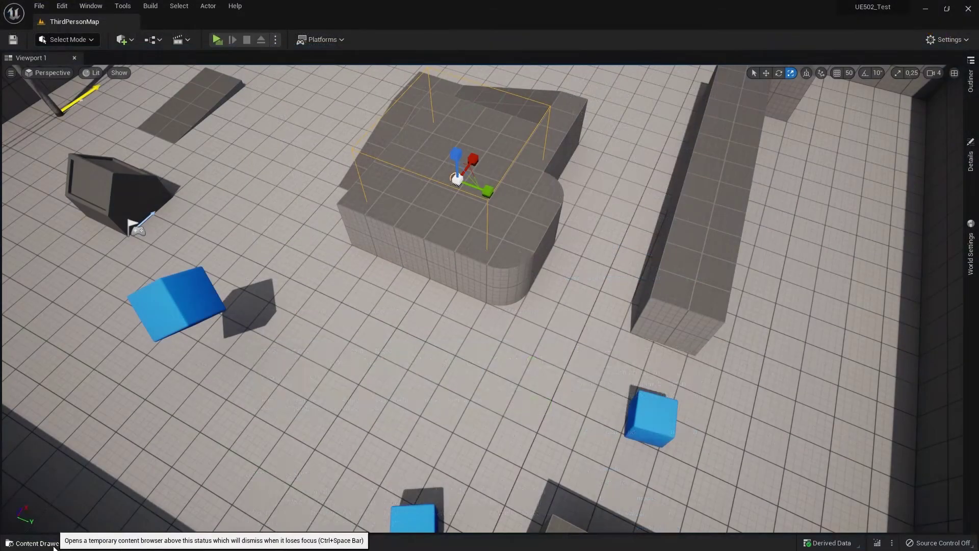
left_click(36, 543)
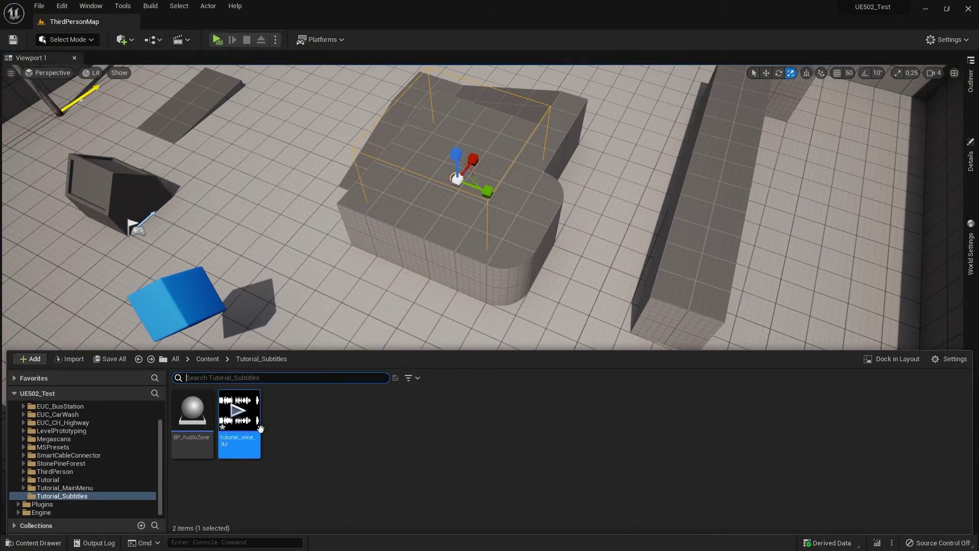
Step: Open tutorial_voice_3er and collapse its Sound, Analysis and Loading Details categories
double_click(248, 454)
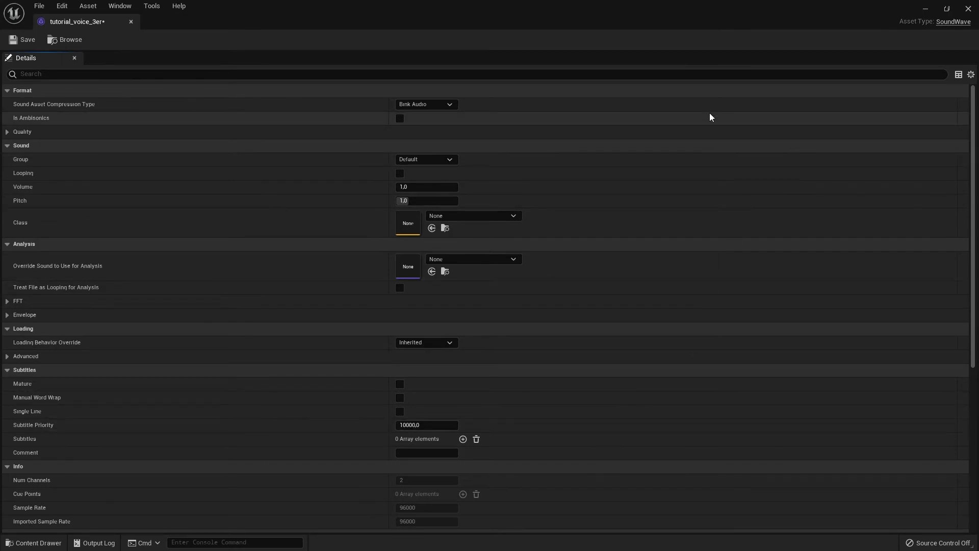
left_click(55, 151)
left_click(48, 161)
left_click(45, 173)
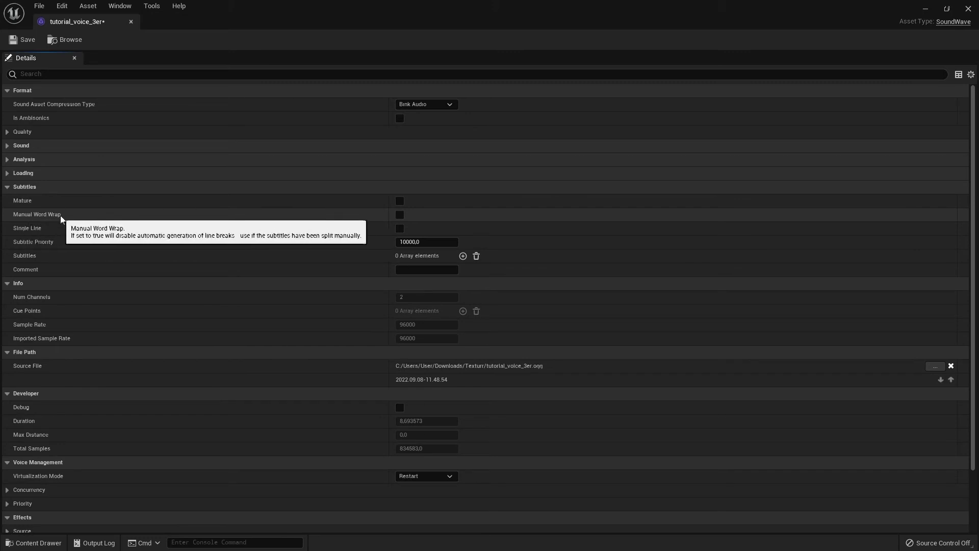
Step: Tick Manual Word Wrap and Single Line in tutorial_voice_3er's Subtitles settings
left_click(400, 215)
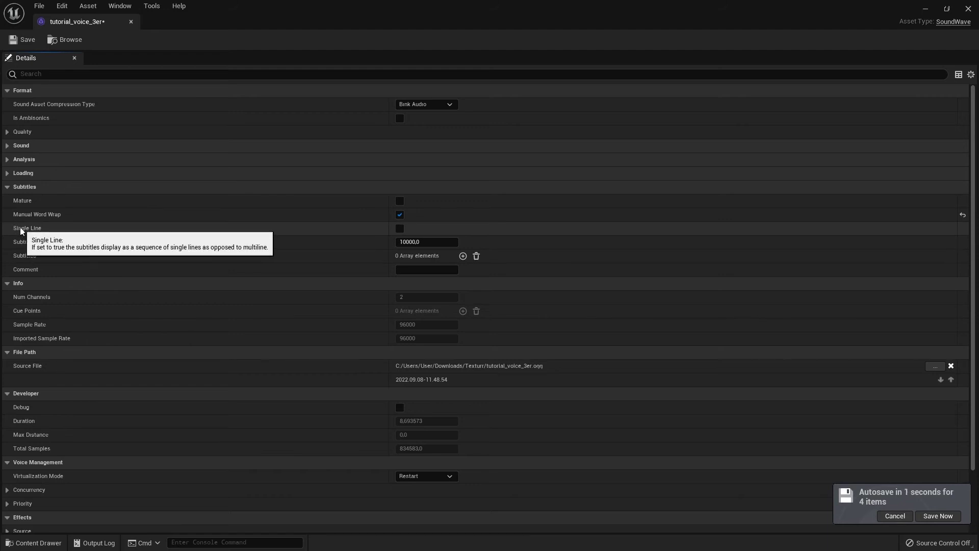
left_click(401, 229)
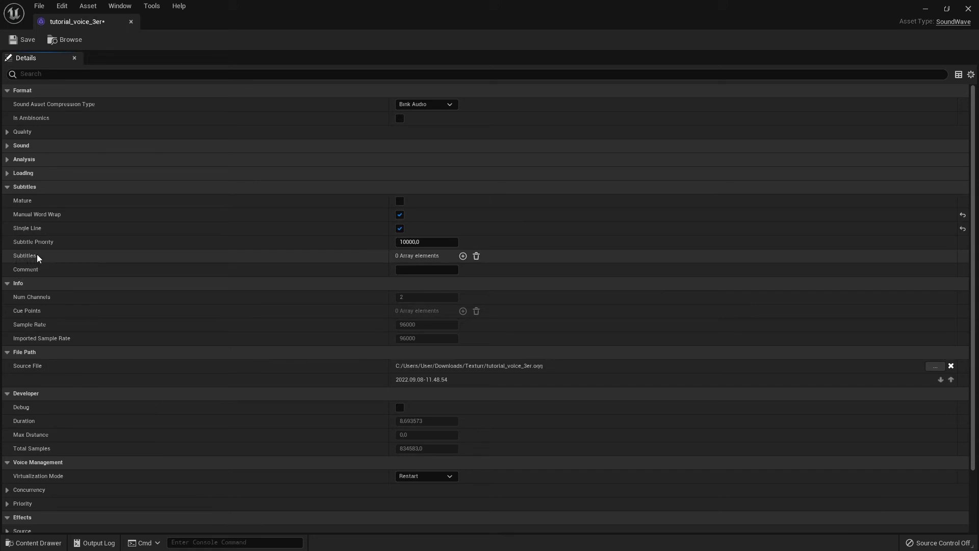
Step: Add a first subtitle entry with a start time of 0,0
left_click(463, 257)
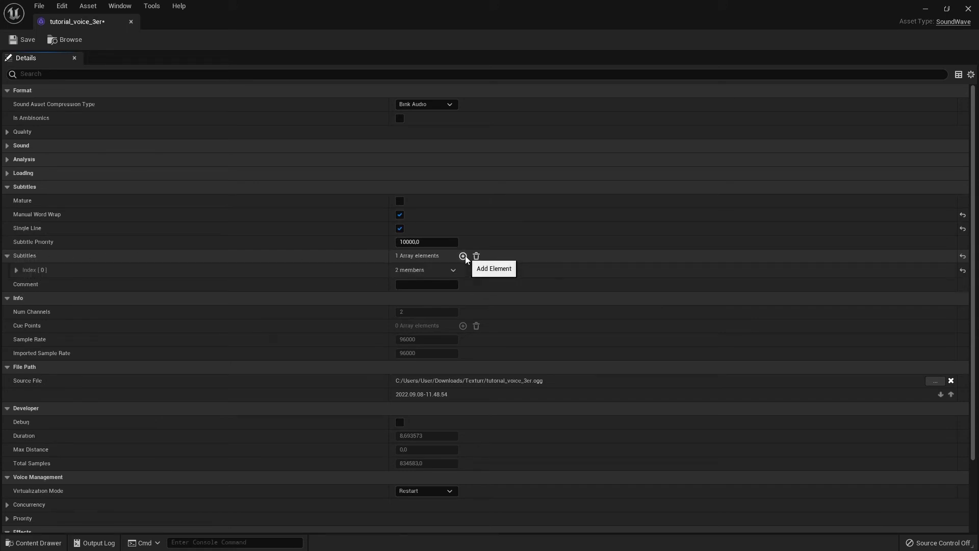
left_click(17, 270)
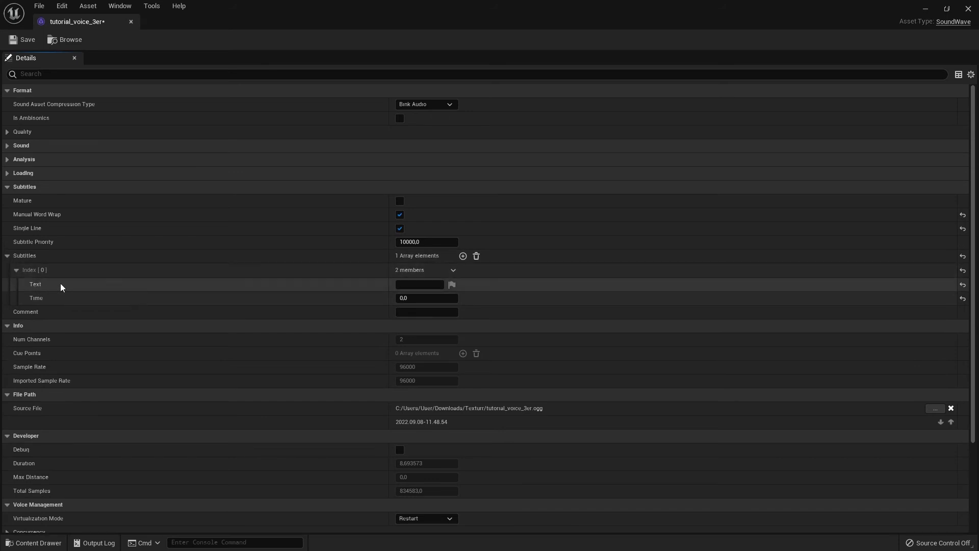
left_click(403, 284)
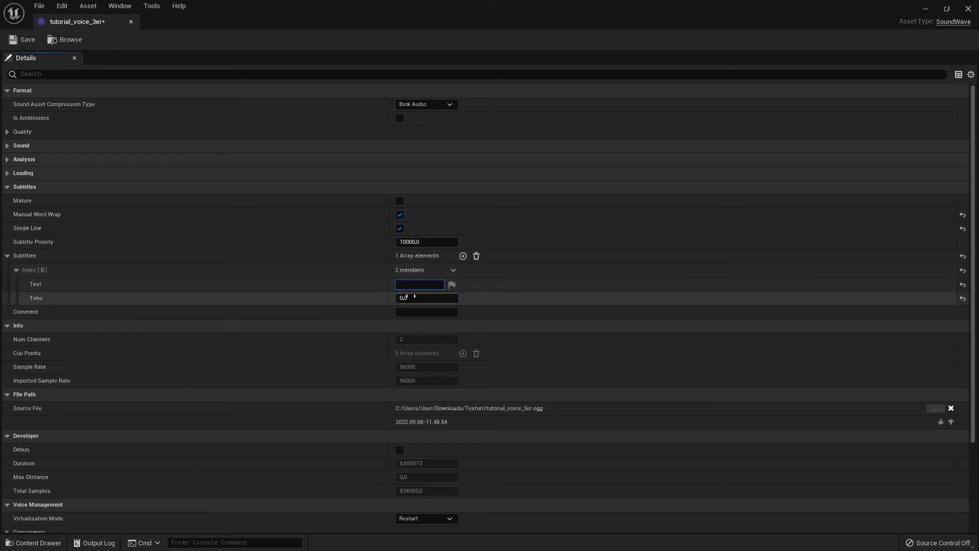
left_click(408, 296)
key("Return")
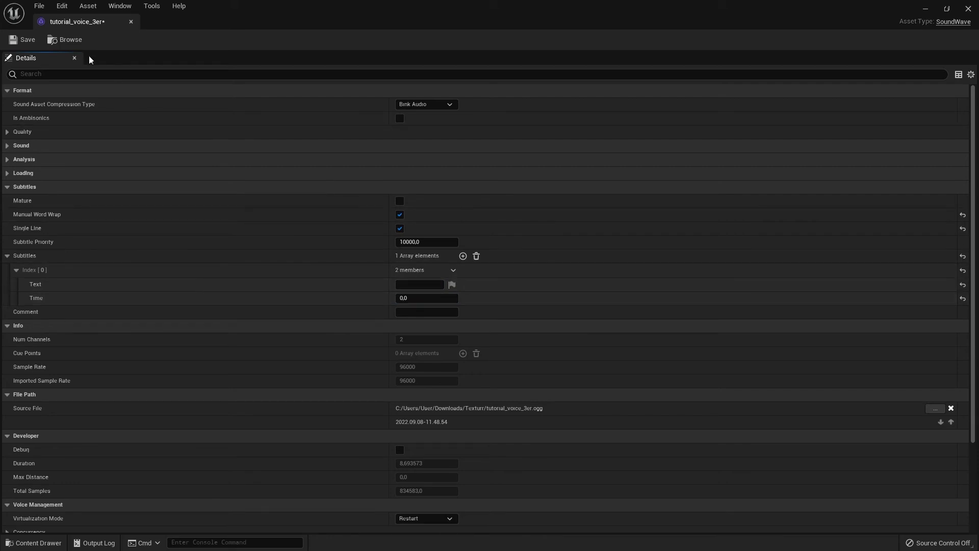
left_click(80, 43)
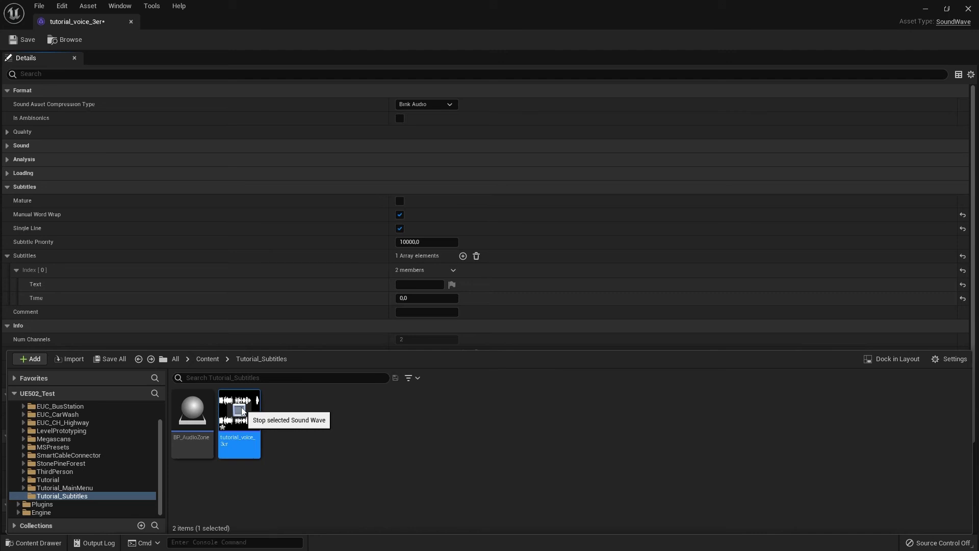
left_click(301, 279)
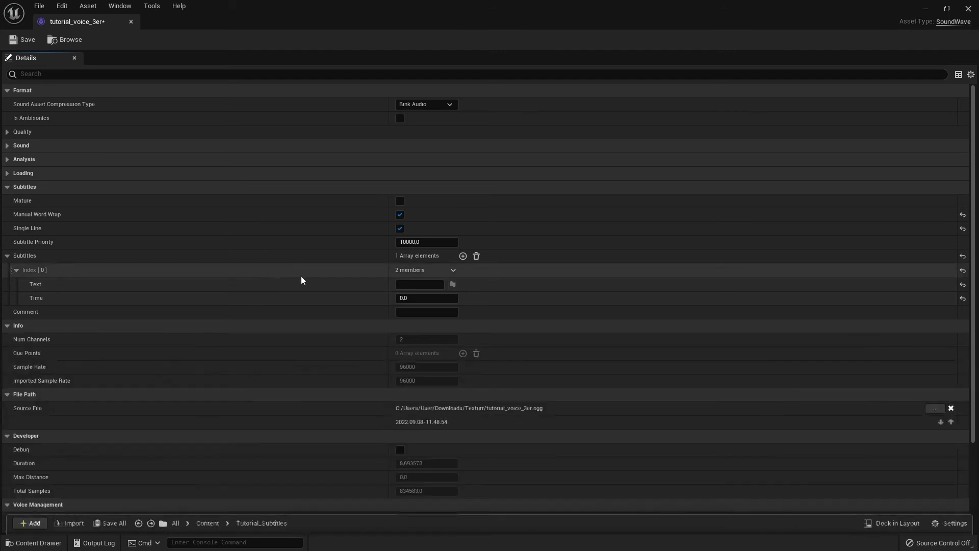
Step: Set the first subtitle to 'Wishliste jetzt Battle of Decay: Survival auf STEAM!', save, and play it
left_click(420, 285)
type("Wählrute jetz")
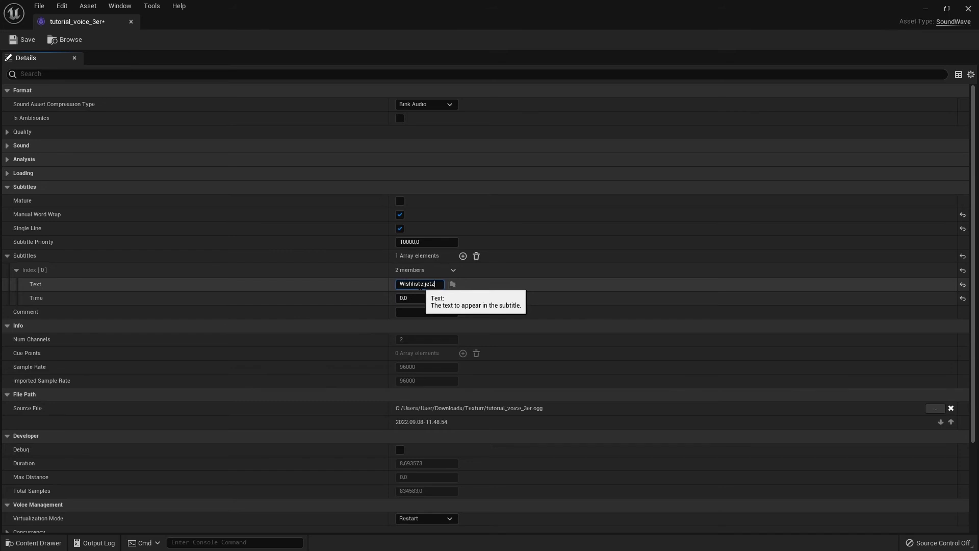
type("t Battle of Decay")
type(": Sur")
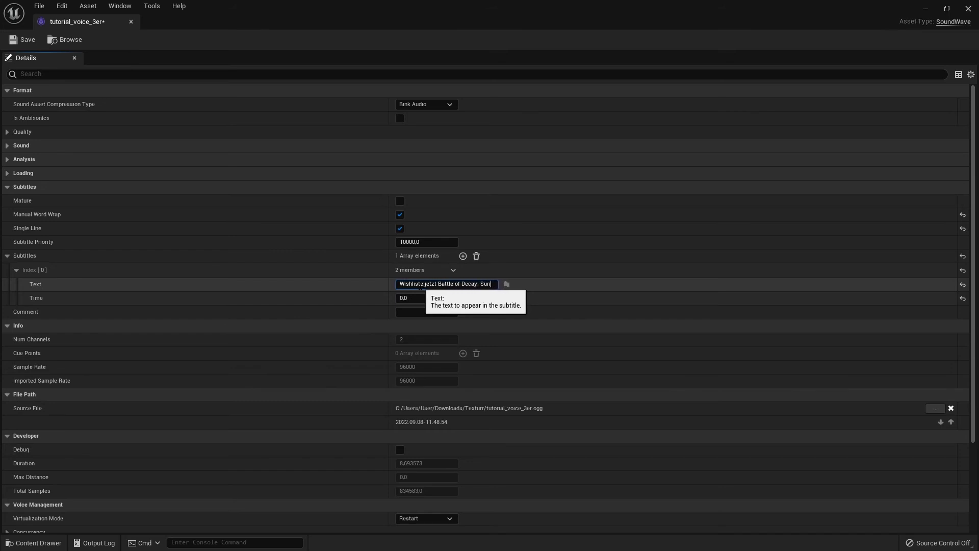
type("vival auf St")
type("TEAM")
type("!")
key("Return")
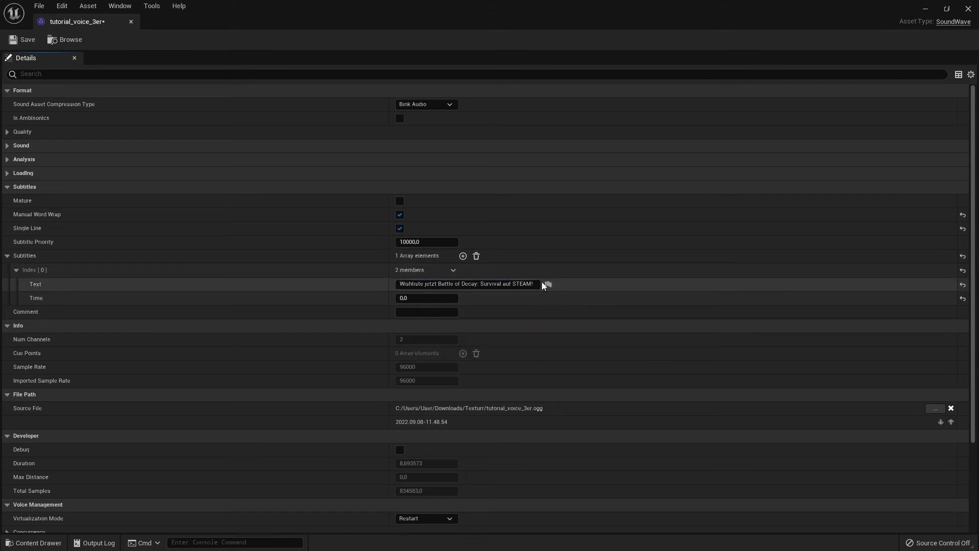
left_click(23, 40)
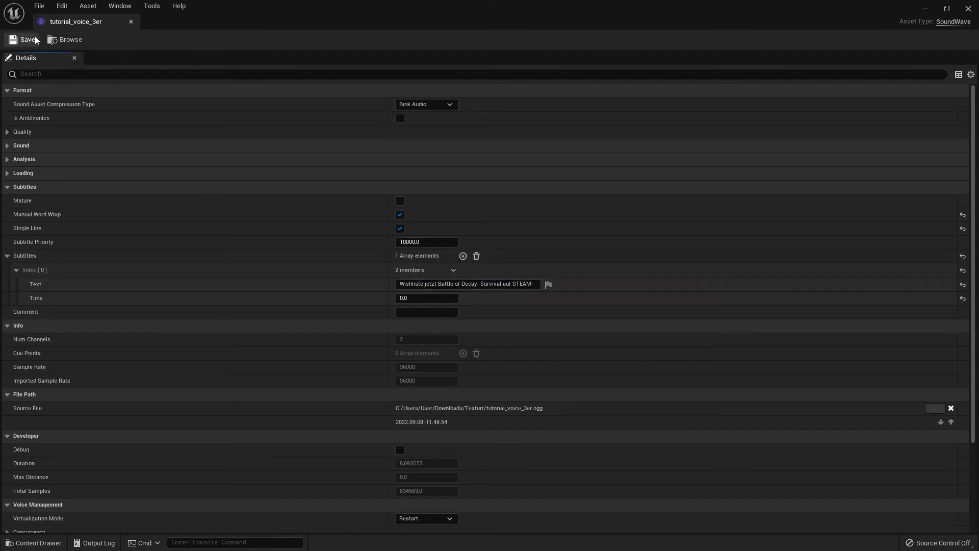
left_click(70, 41)
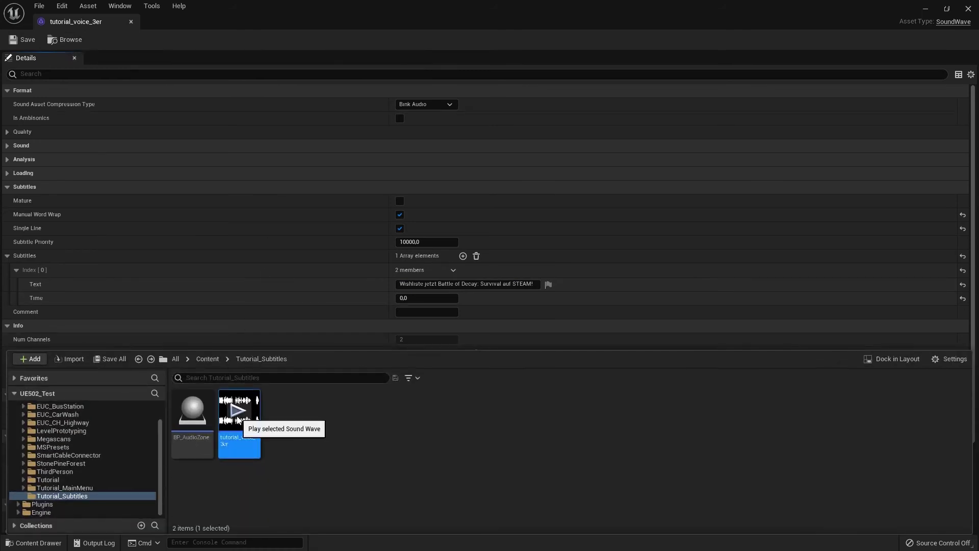
left_click(237, 416)
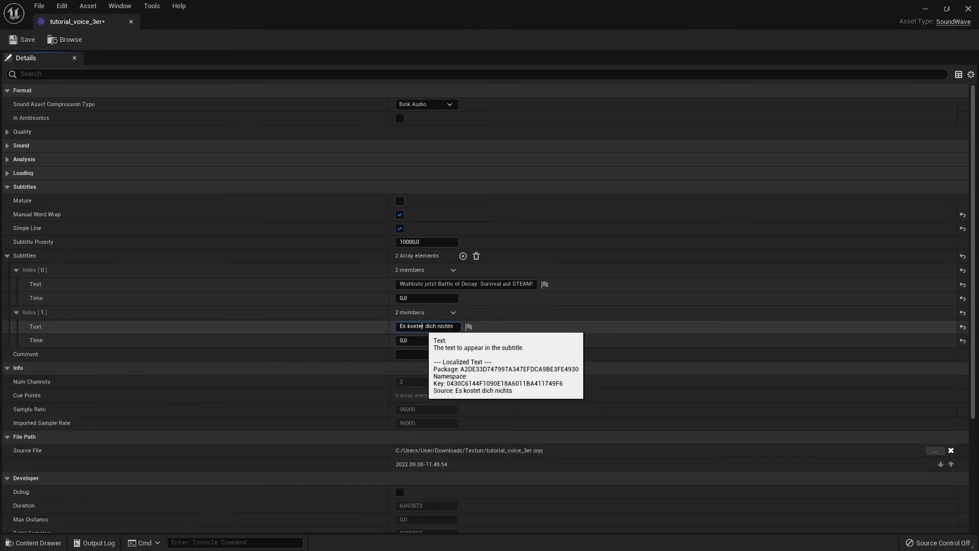
Step: Finish the second subtitle with 'und geht extremst schnell - du supportest mich' and add a third, 'Vielen lieben Dank!'
type(" und")
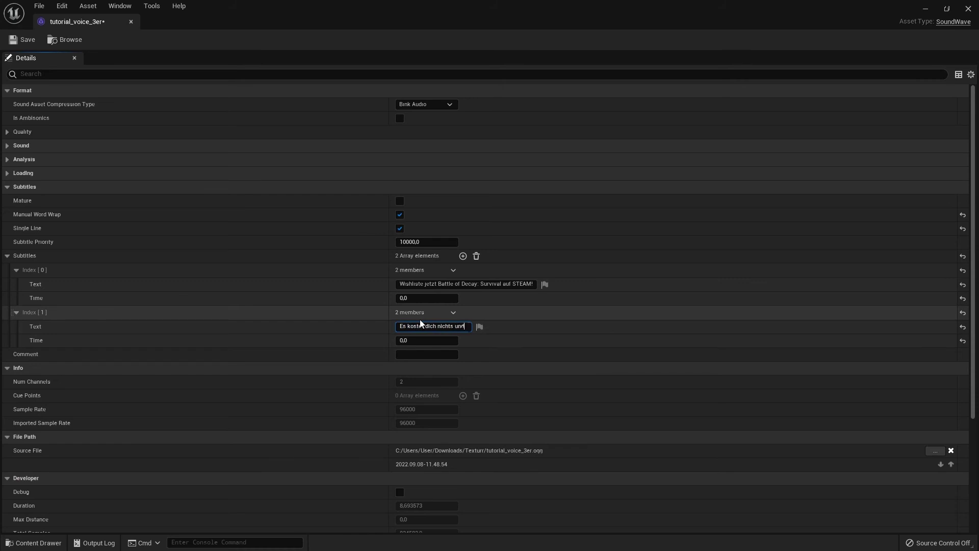
type(" geht extr")
type("emst schn")
type("ell - du su")
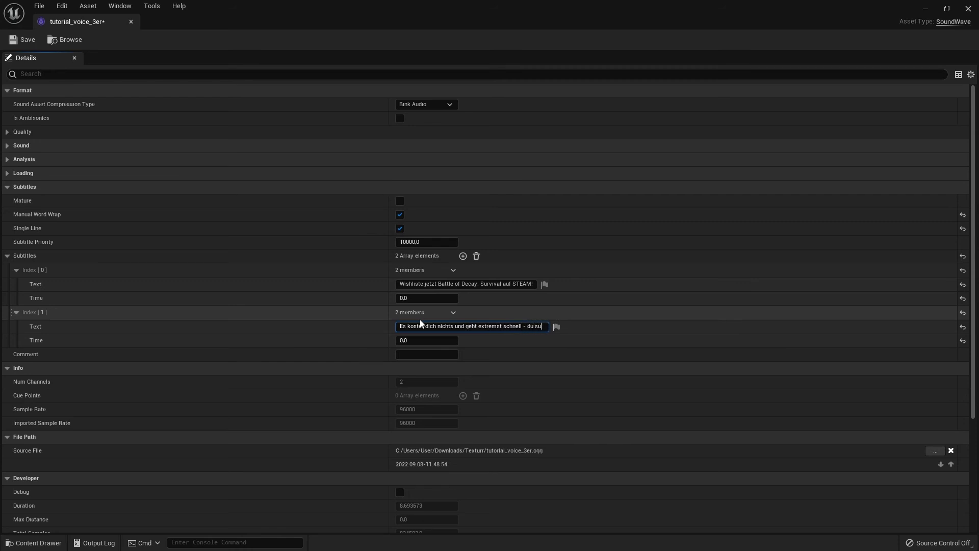
type("pportest mich")
key("Return")
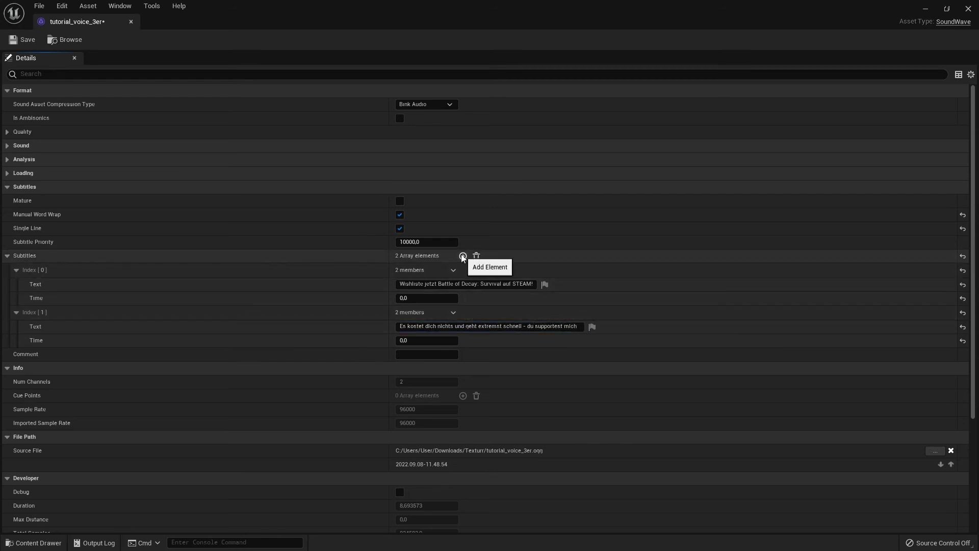
left_click(463, 256)
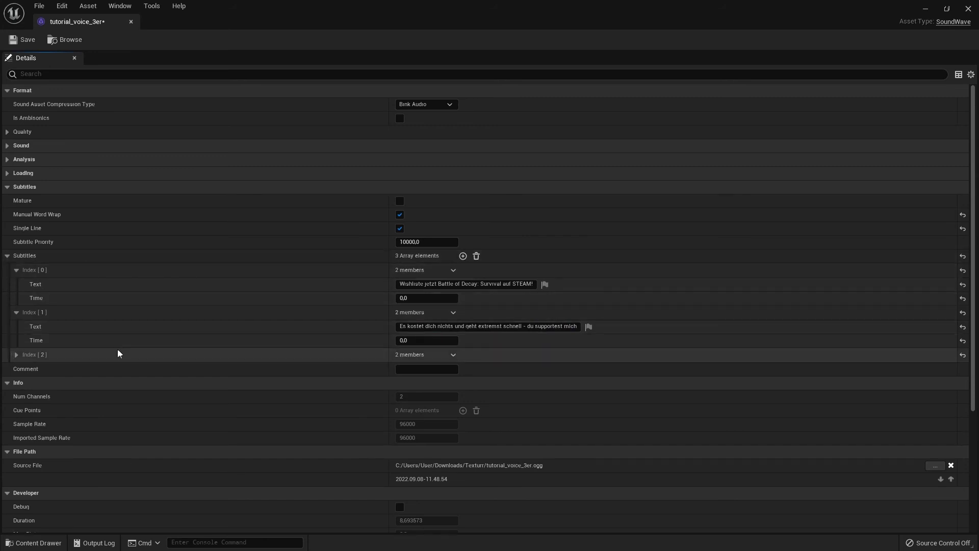
left_click(408, 368)
type("Viel")
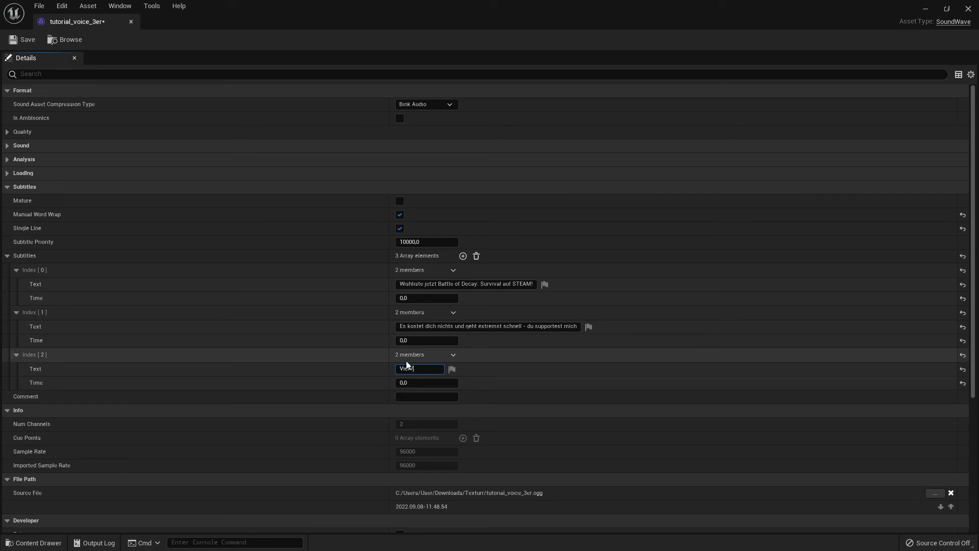
key("BackSpace")
key("BackSpace")
key("BackSpace")
type("n Dank!")
key("Return")
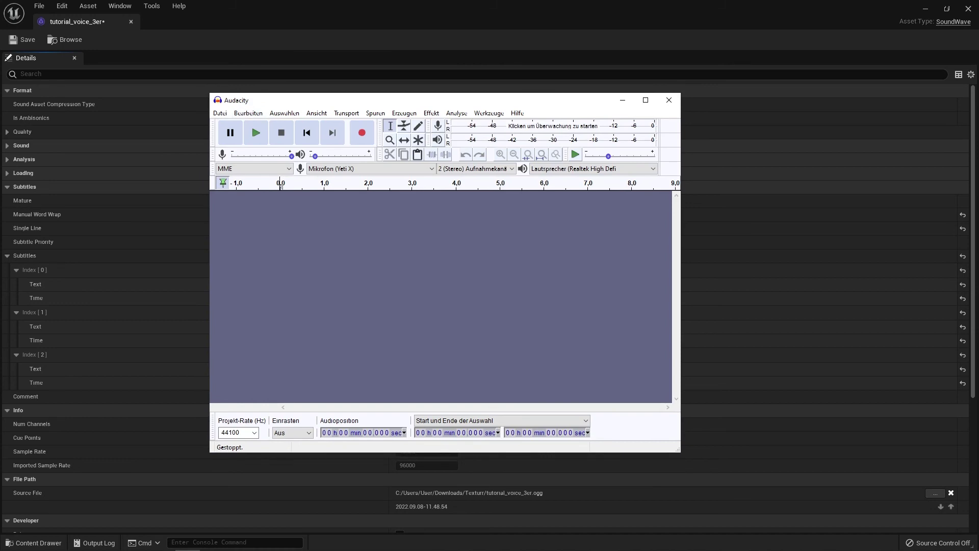
Step: Import the voice .ogg into Audacity, find the second line's start, and set its subtitle time to 3,44
left_click_drag(237, 126, 341, 277)
left_click(430, 278)
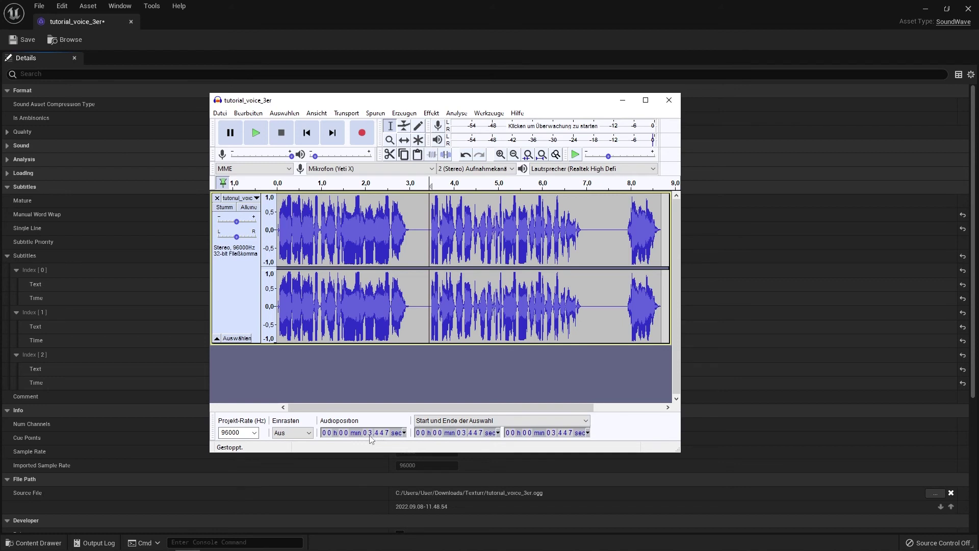
key("alt+Tab")
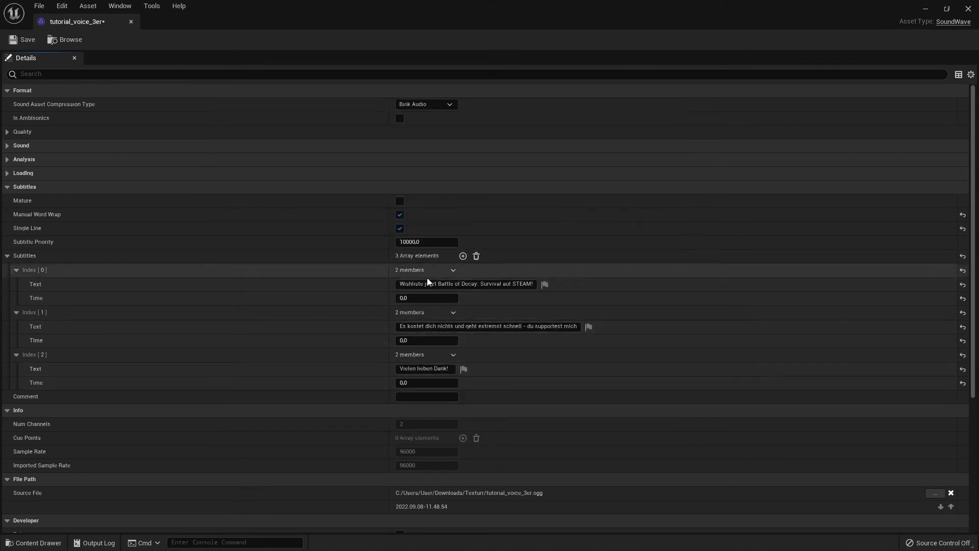
left_click(408, 340)
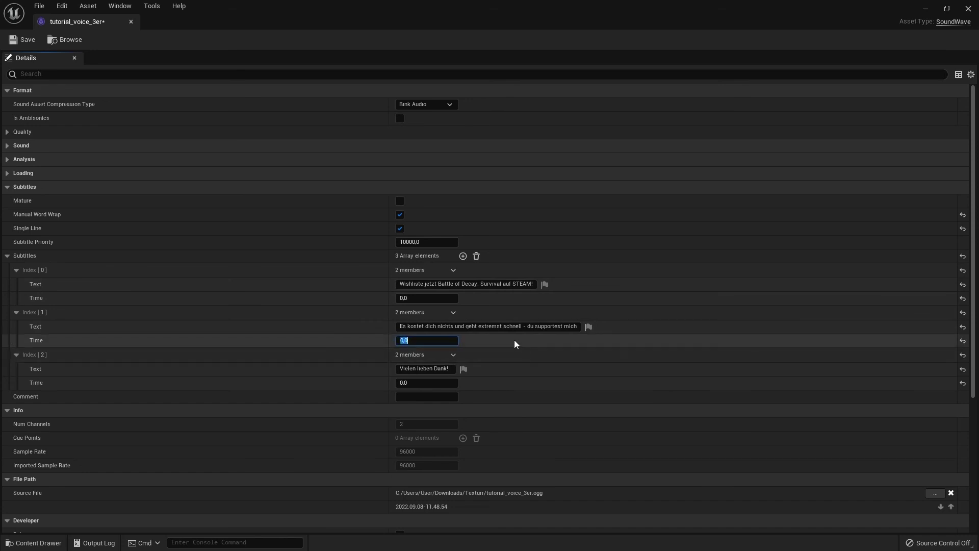
type("344")
key("Return")
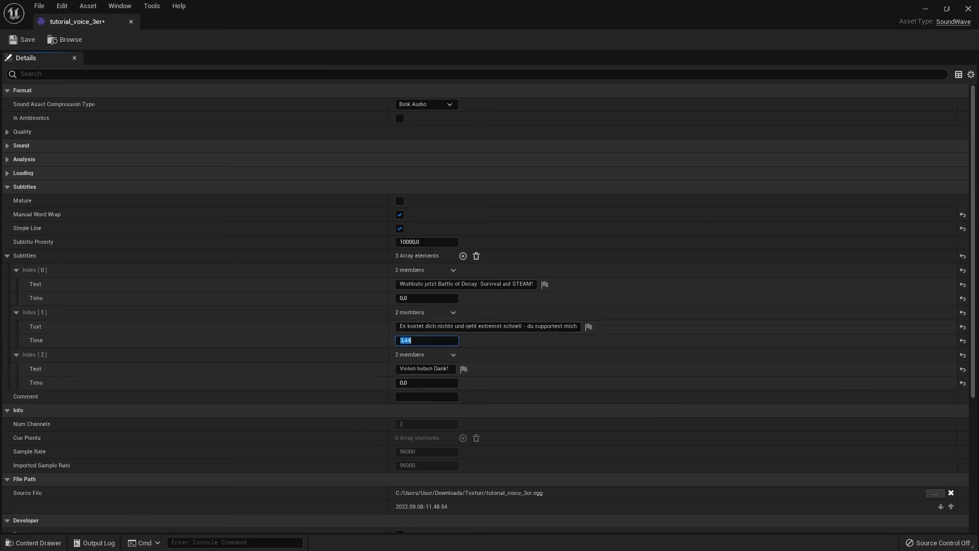
Step: Find the third line's start, set its subtitle time to 7,89, and save the sound wave
key("alt+Tab")
left_click(625, 231)
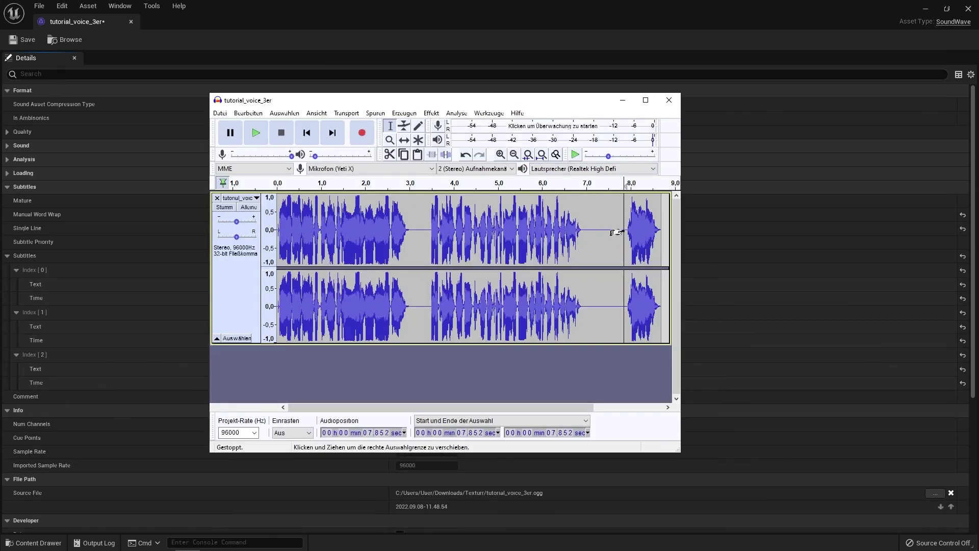
left_click(626, 231)
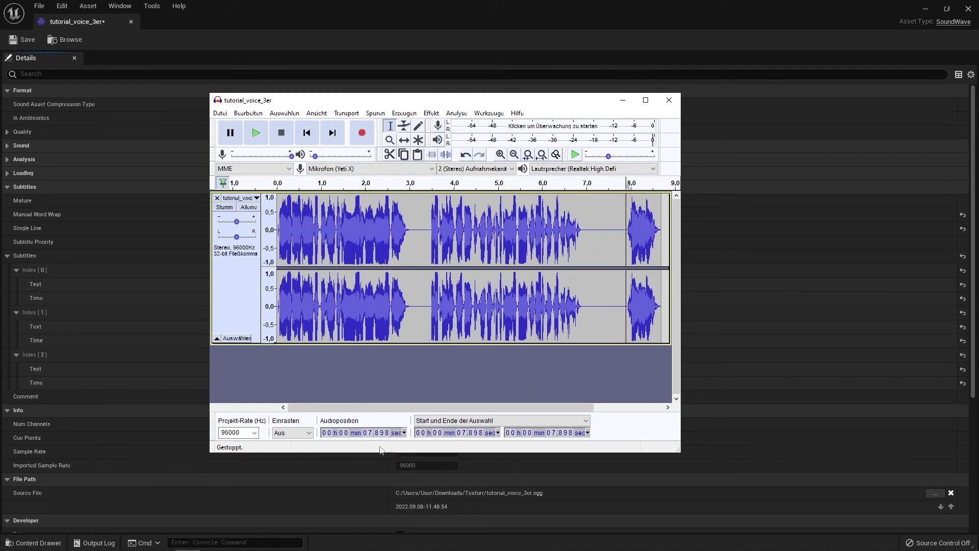
left_click(417, 453)
type("7,89")
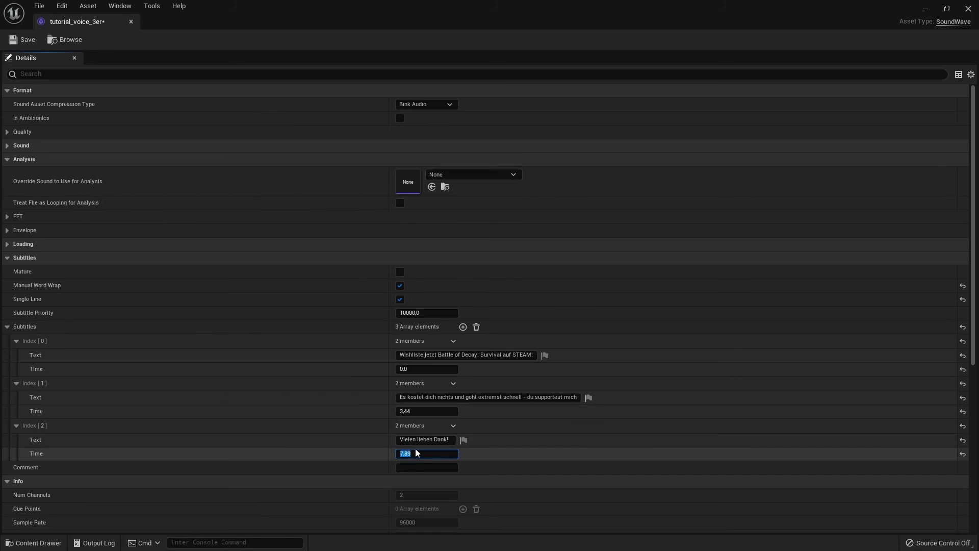
key("Return")
left_click(21, 39)
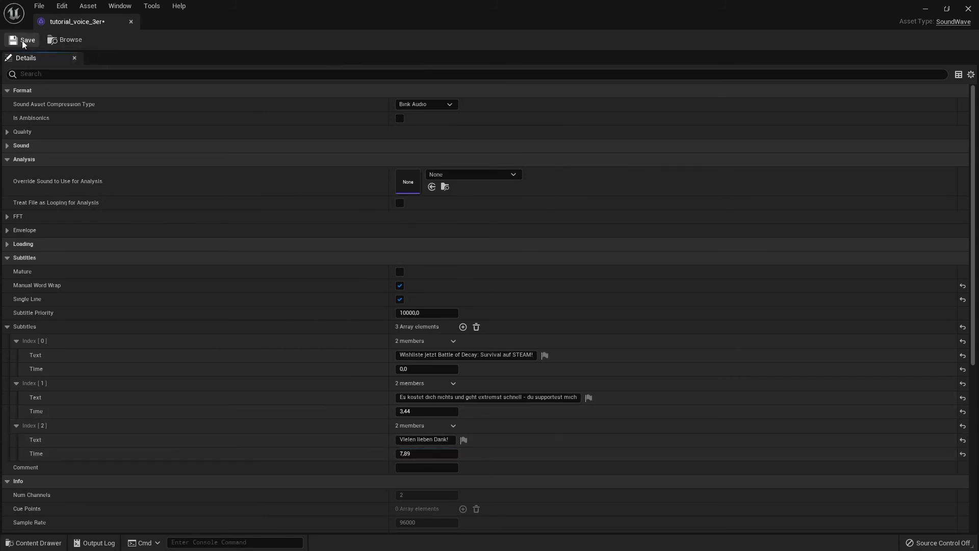
left_click(925, 9)
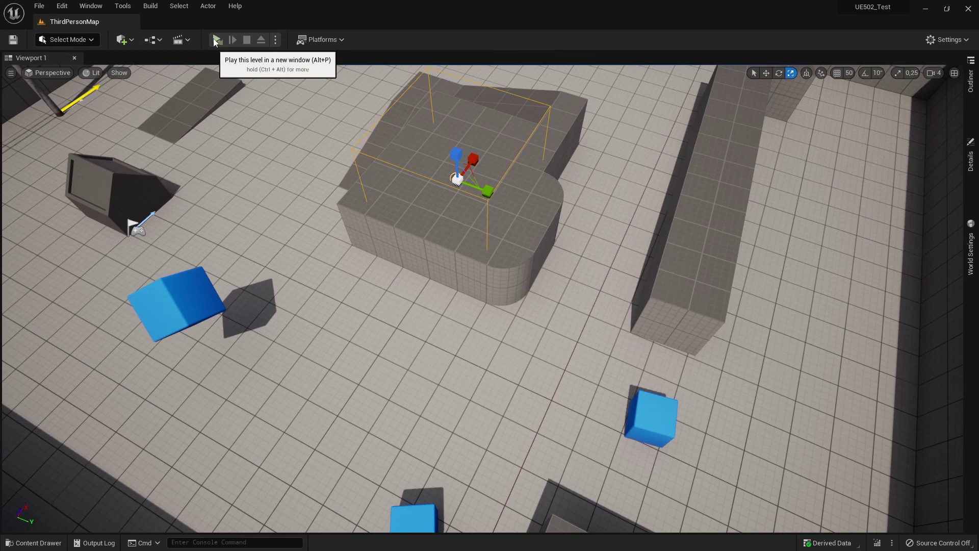
Step: Play-test the level in a new window, walking up onto the raised platform, then minimize Discord
left_click(214, 42)
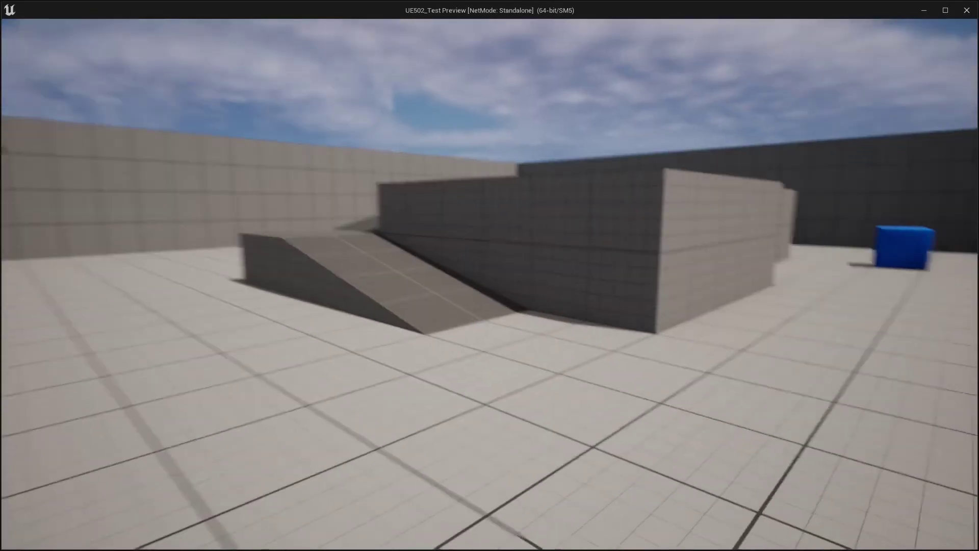
key("w")
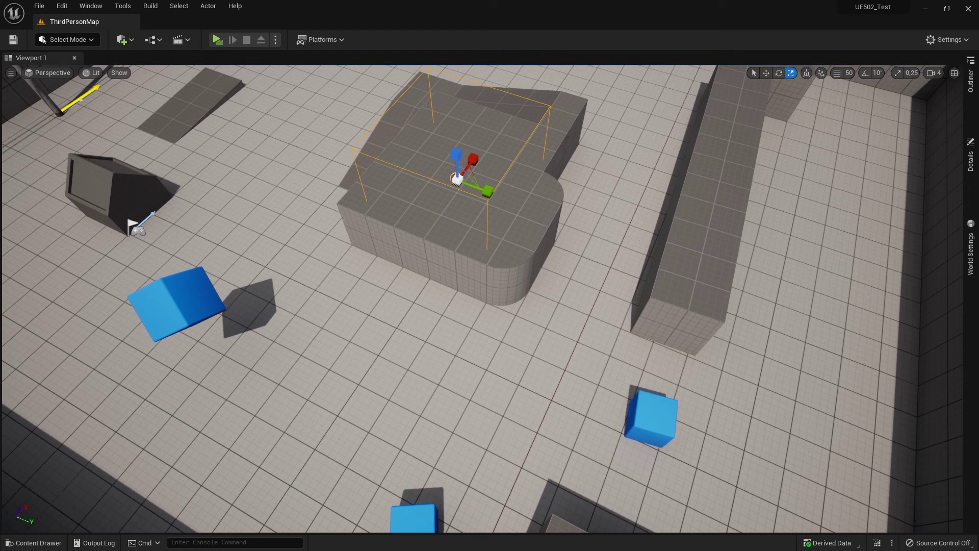
key("alt+Tab")
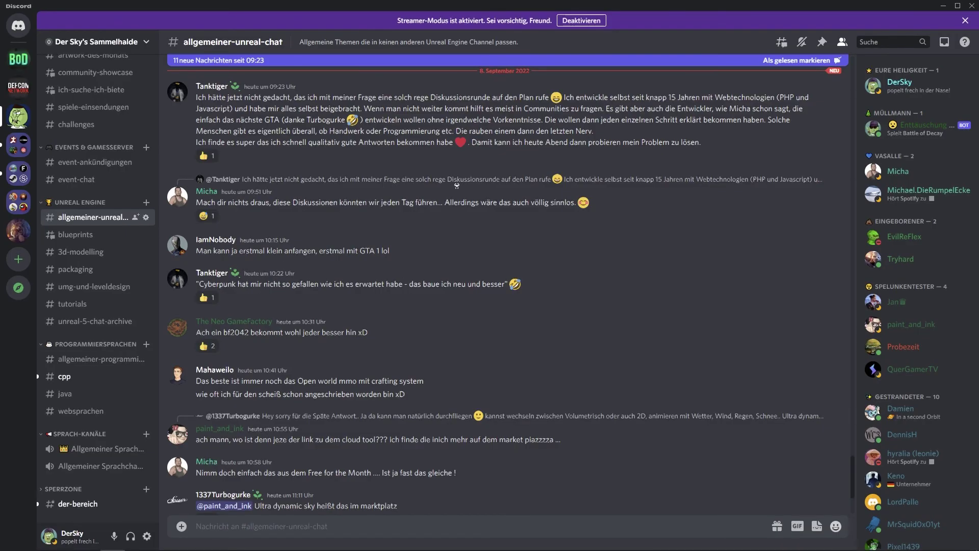
scroll(547, 212, "up", 15)
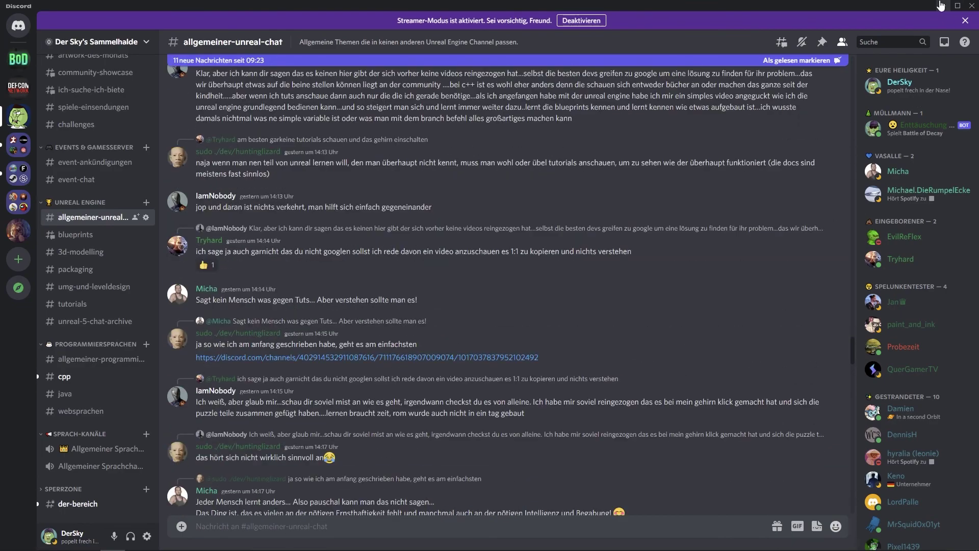
left_click(939, 5)
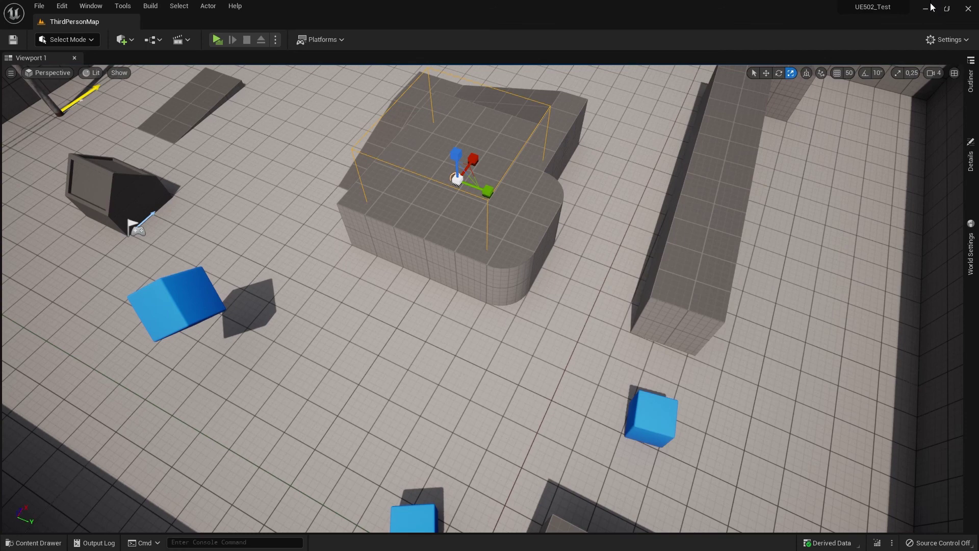